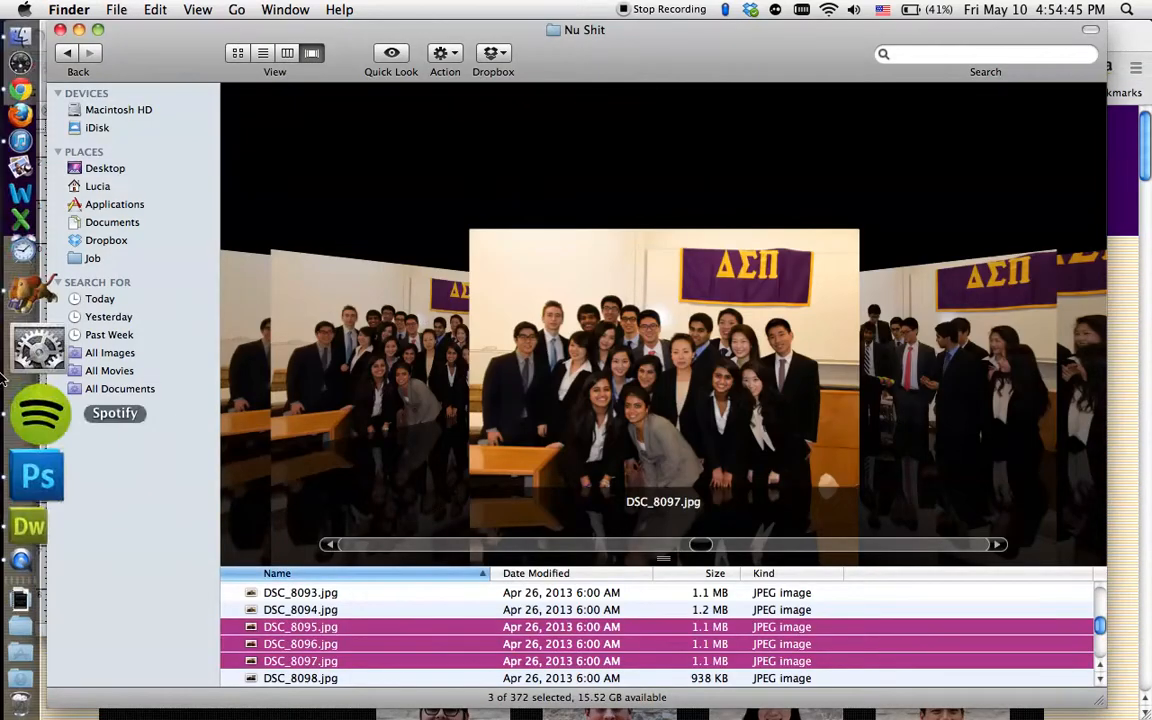
Step: Open a new Finder window and show its contents in column view
{"action": "right_click", "coordinate": [45, 118]}
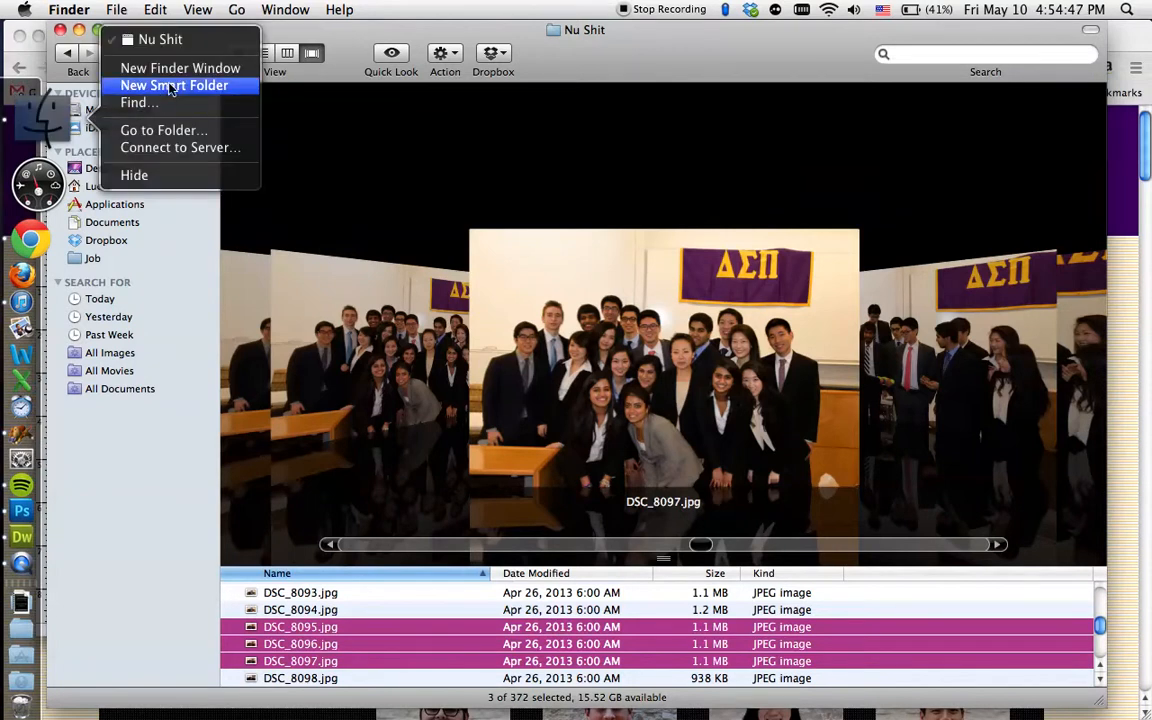
{"action": "left_click", "coordinate": [152, 66]}
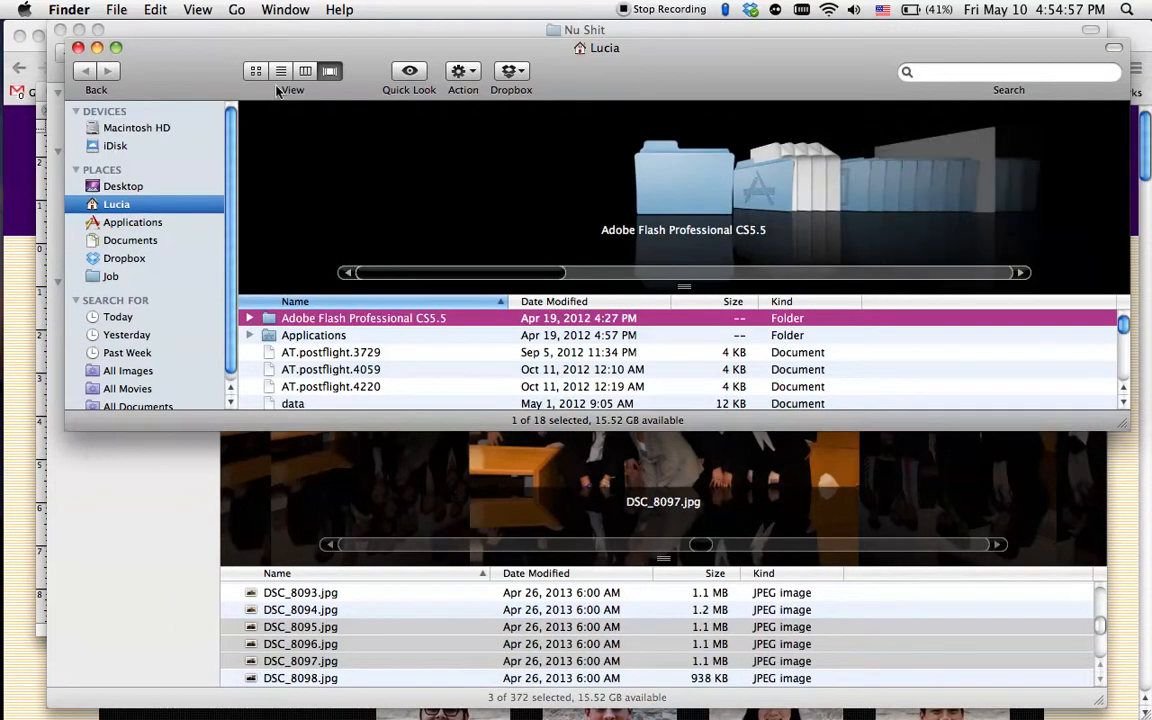
{"action": "left_click", "coordinate": [281, 70]}
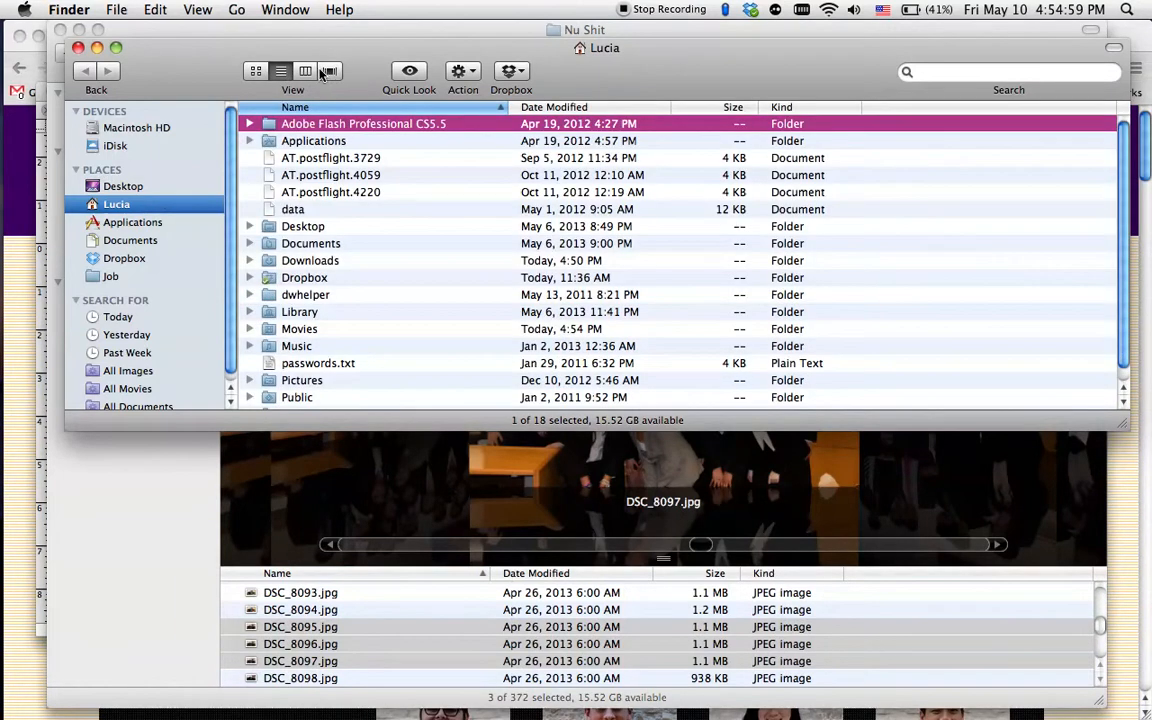
{"action": "left_click", "coordinate": [304, 70]}
Step: Locate banner-stern.psd in Documents, under Website DSP, DSP Main, img, images with layers, and select it
{"action": "left_click", "coordinate": [118, 240]}
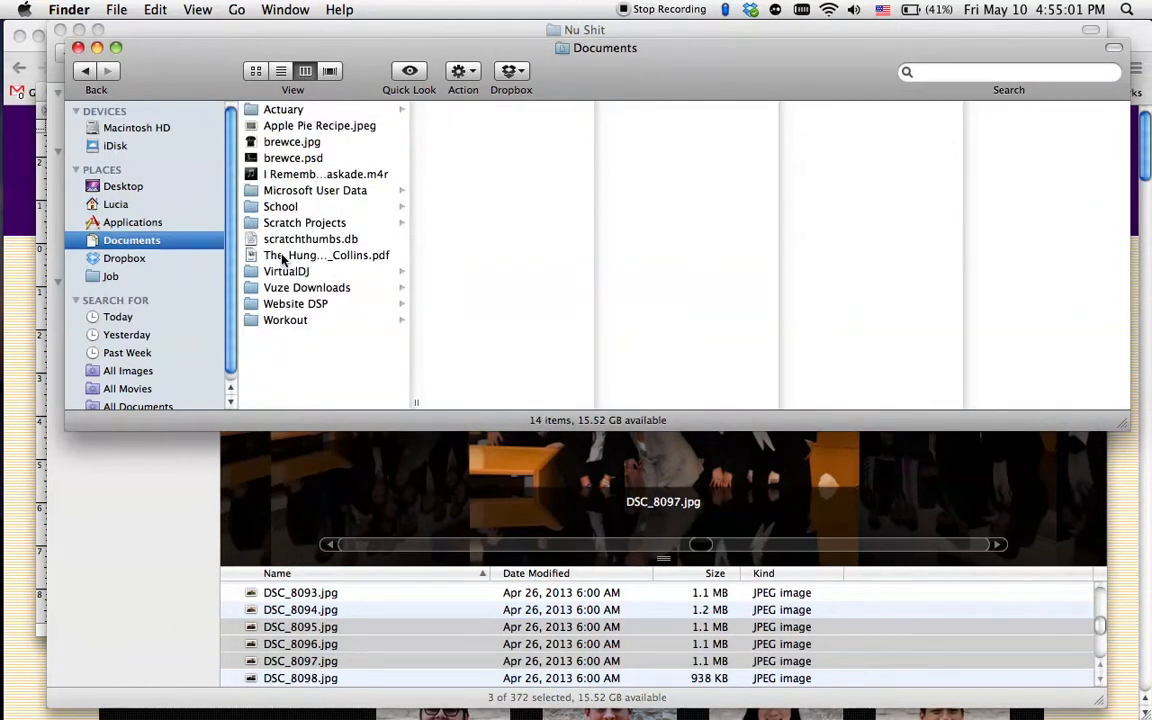
{"action": "left_click", "coordinate": [277, 304]}
{"action": "left_click", "coordinate": [488, 160]}
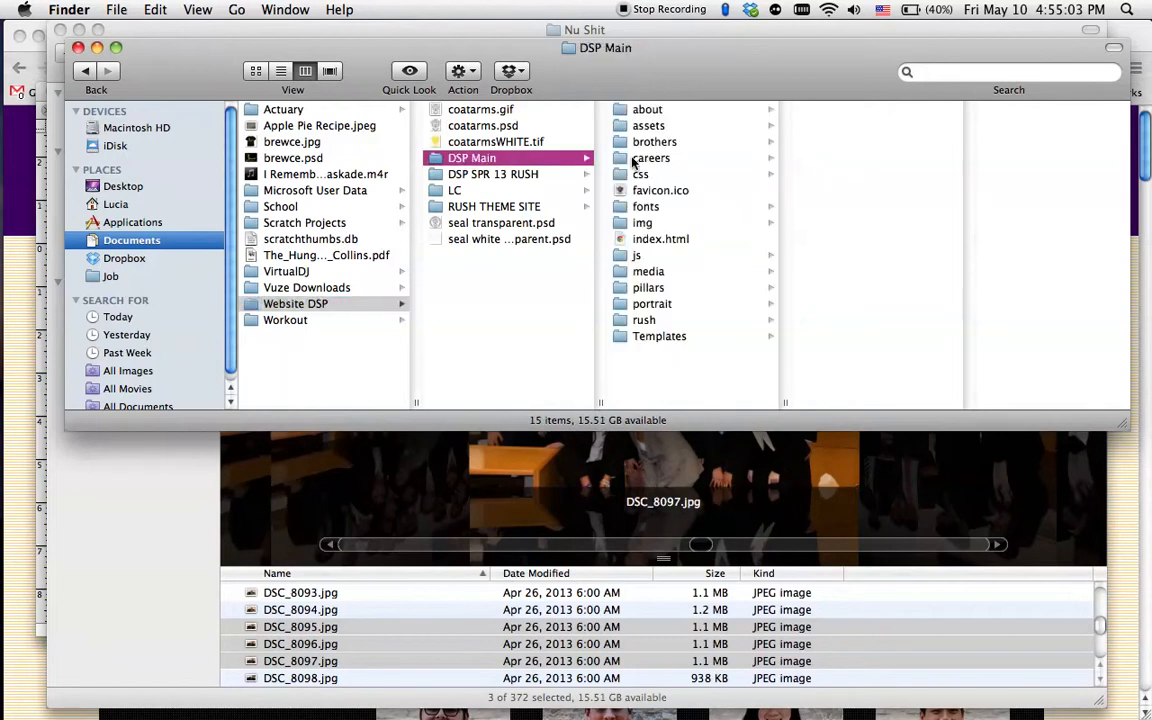
{"action": "left_click", "coordinate": [643, 223]}
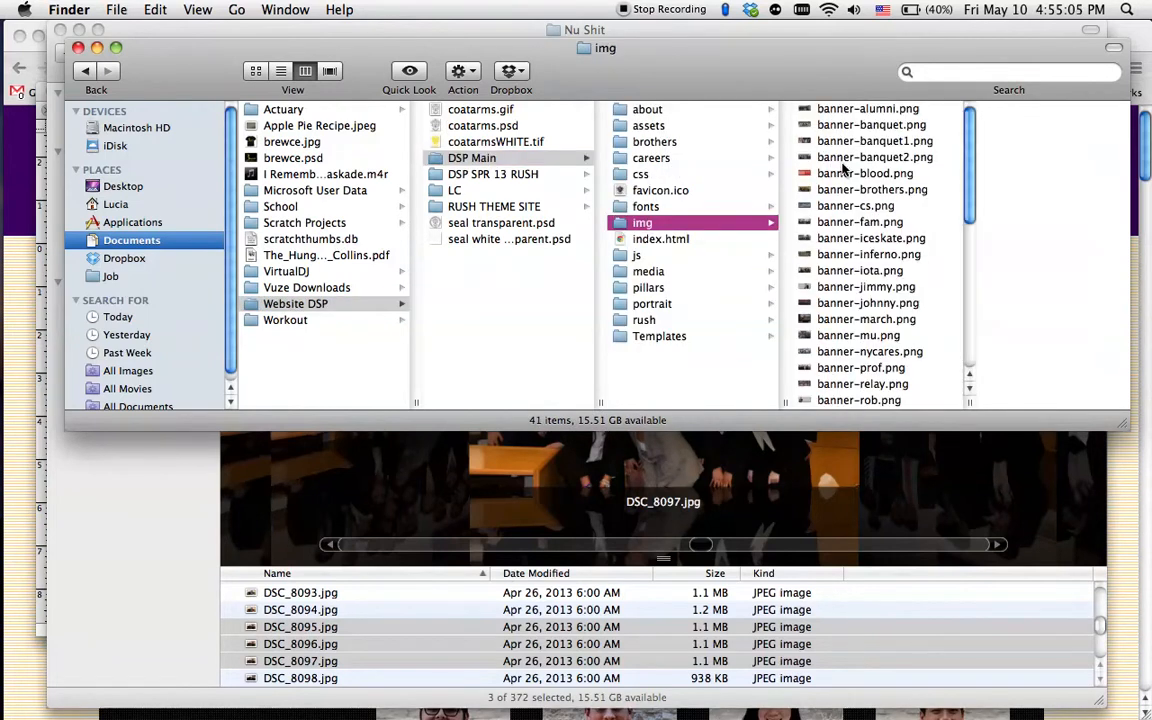
{"action": "scroll", "coordinate": [843, 170], "scroll_direction": "down", "scroll_amount": 8}
{"action": "left_click", "coordinate": [838, 262]}
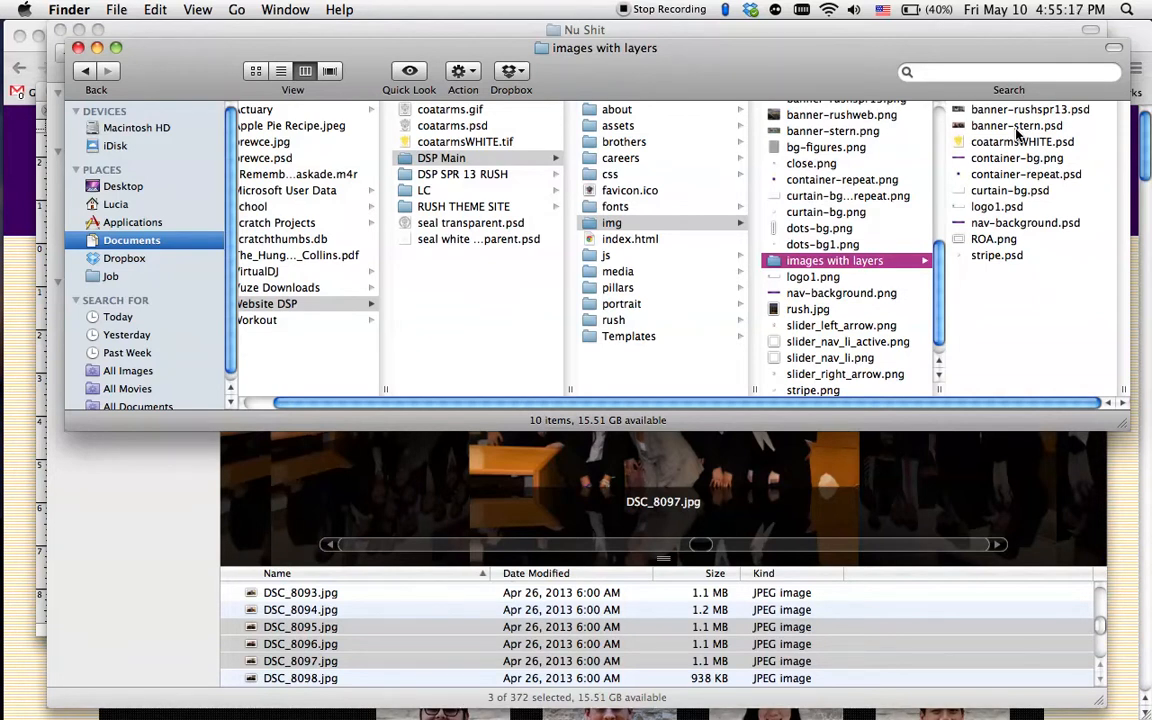
{"action": "left_click", "coordinate": [1014, 125]}
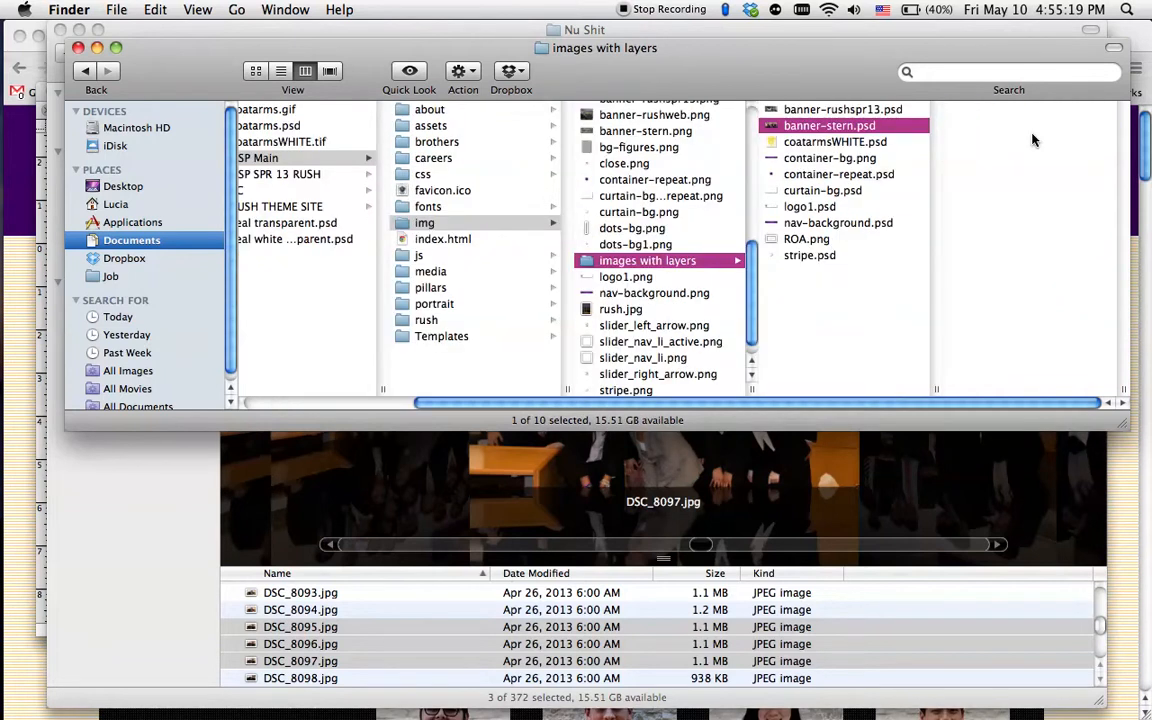
Step: Switch to the open banner-stern.psd document in Photoshop and enlarge its window to fill the workspace
{"action": "key", "text": "F9"}
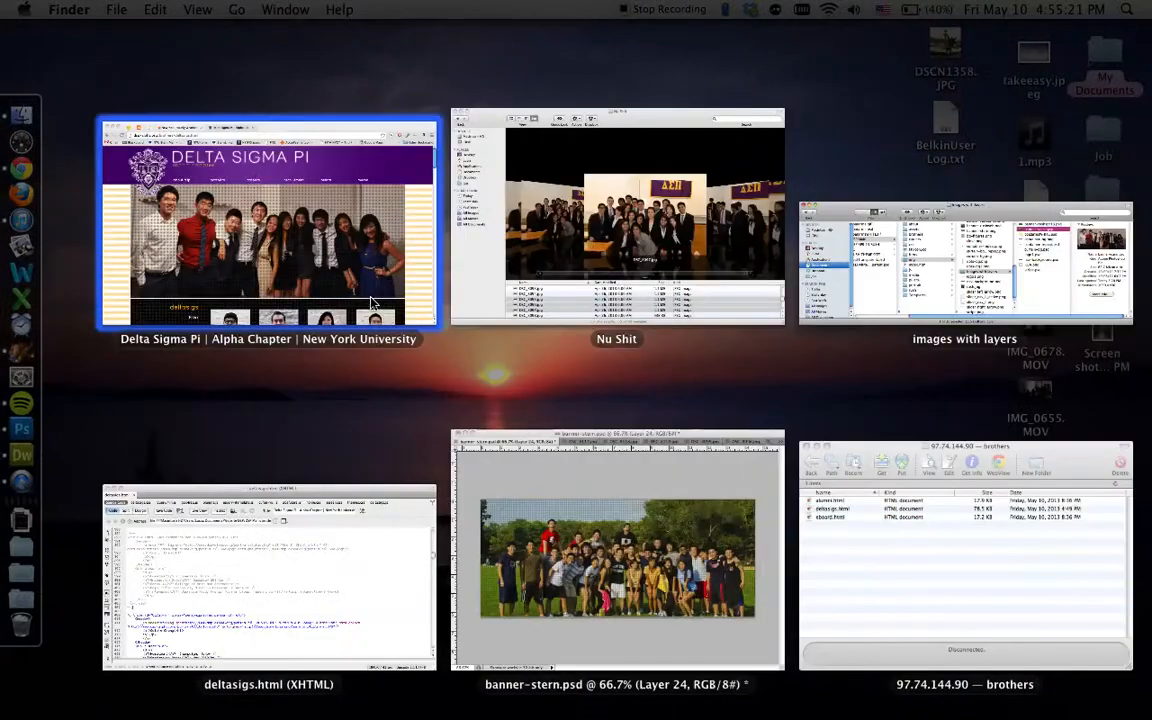
{"action": "left_click", "coordinate": [582, 570]}
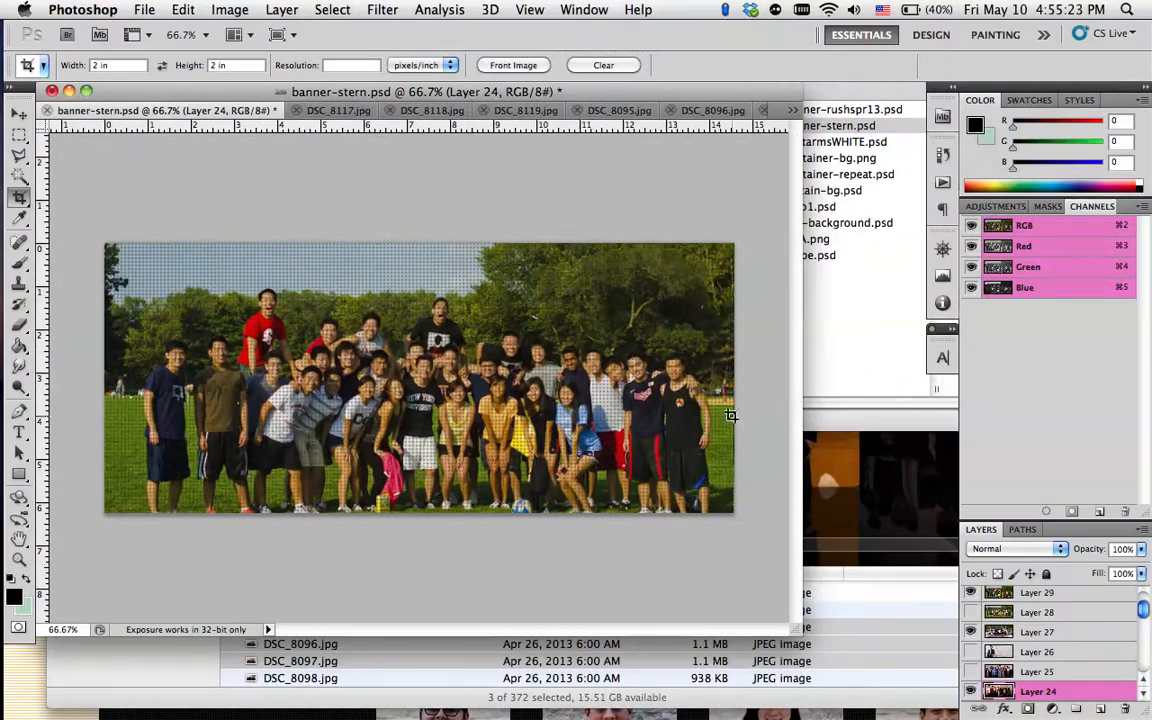
{"action": "left_click_drag", "start_coordinate": [797, 630], "coordinate": [957, 697]}
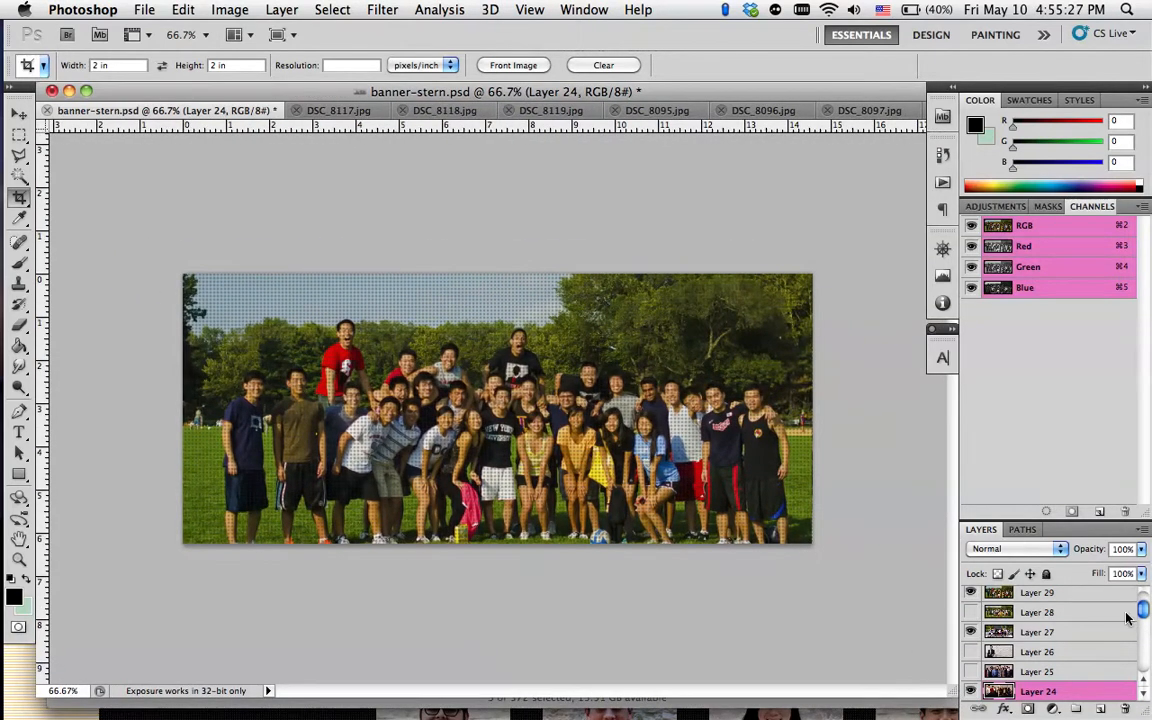
Step: Hide Layer 29, then show Layer 28 to preview its photo and hide it again
{"action": "scroll", "coordinate": [1126, 618], "scroll_direction": "up", "scroll_amount": 2}
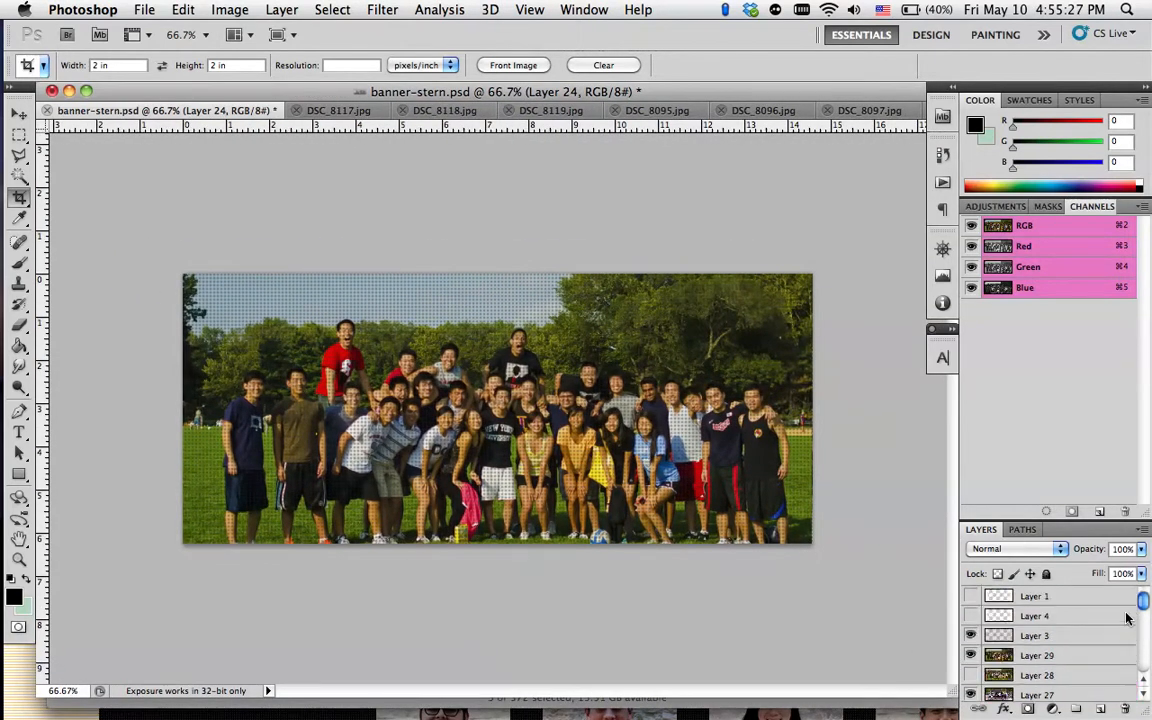
{"action": "left_click", "coordinate": [971, 656]}
{"action": "left_click", "coordinate": [971, 677]}
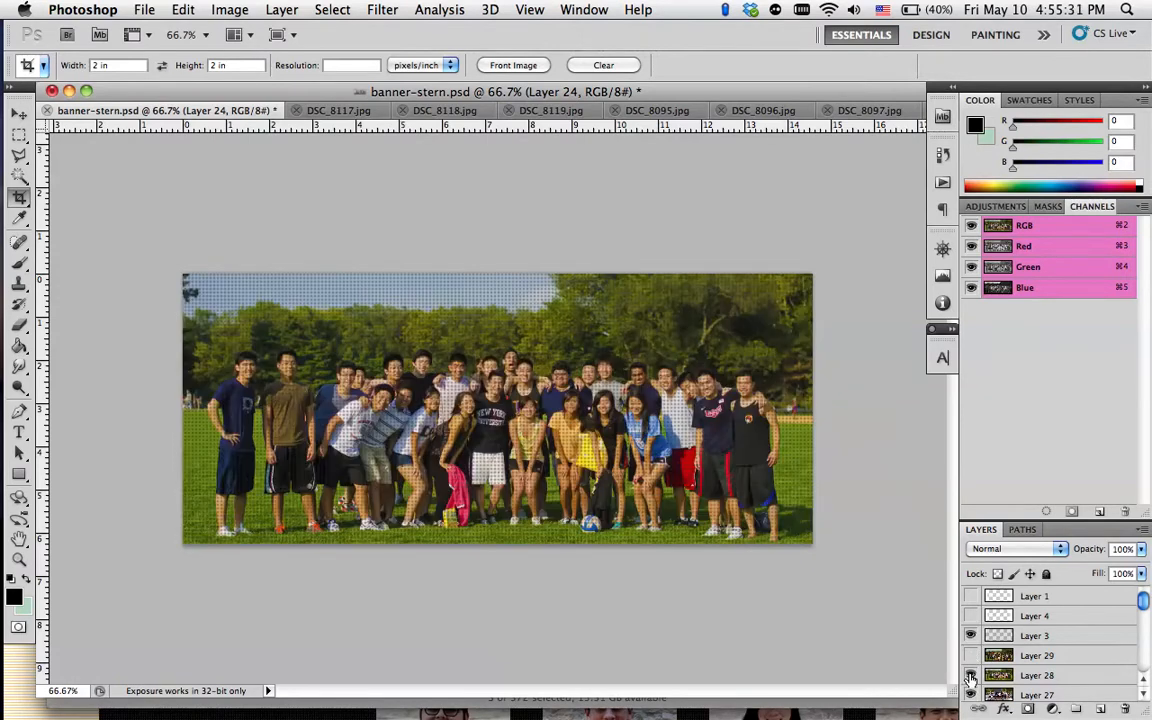
{"action": "left_click", "coordinate": [971, 675]}
Step: Hide Layers 27, 24 and 23 one after another, and make Layer 29 visible again
{"action": "scroll", "coordinate": [971, 675], "scroll_direction": "down", "scroll_amount": 3}
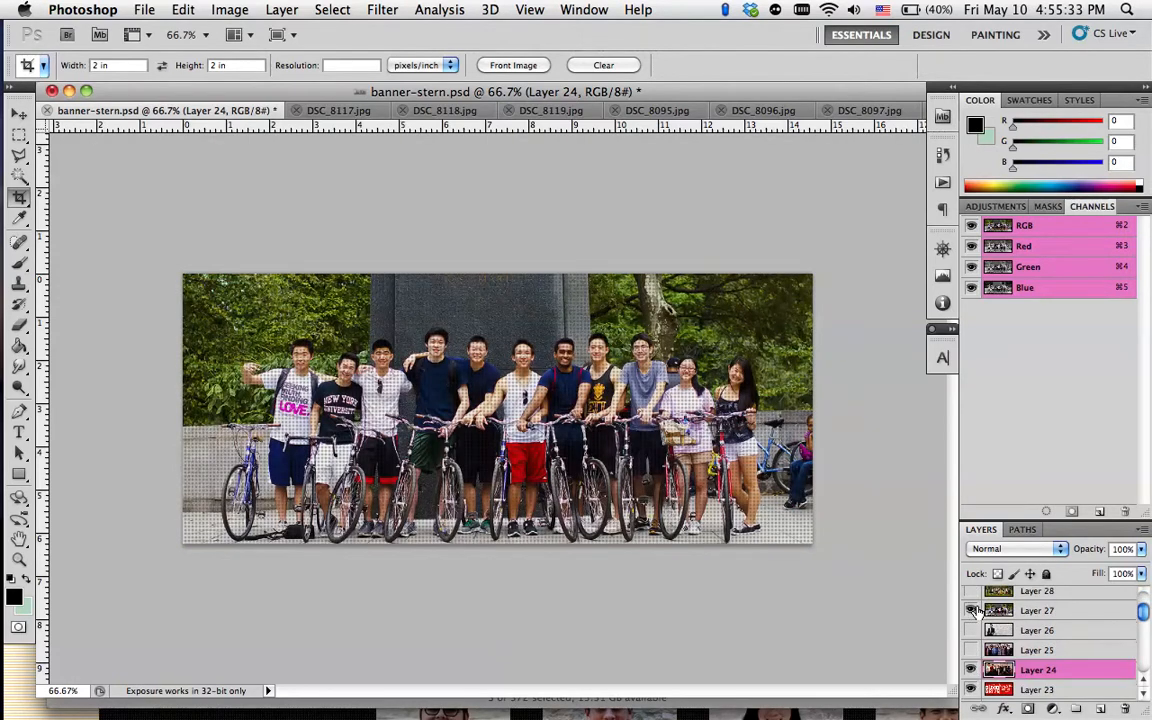
{"action": "left_click", "coordinate": [971, 610]}
{"action": "left_click", "coordinate": [970, 672]}
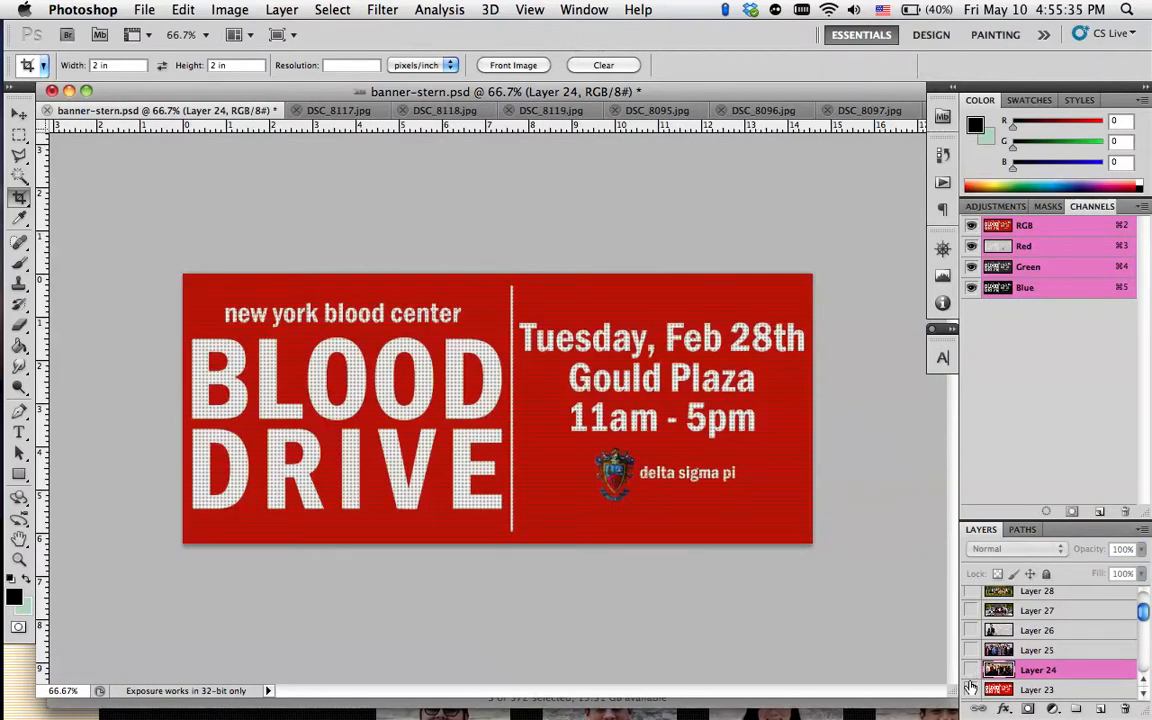
{"action": "left_click", "coordinate": [970, 688]}
{"action": "scroll", "coordinate": [970, 675], "scroll_direction": "up", "scroll_amount": 4}
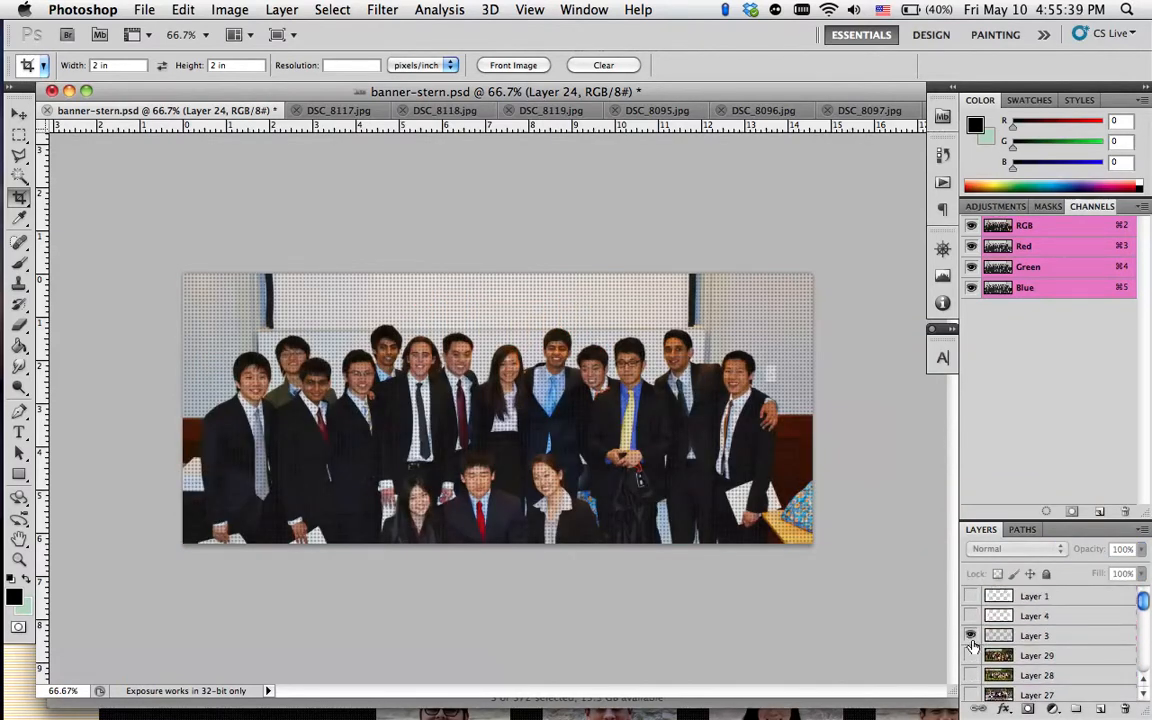
{"action": "left_click", "coordinate": [970, 655]}
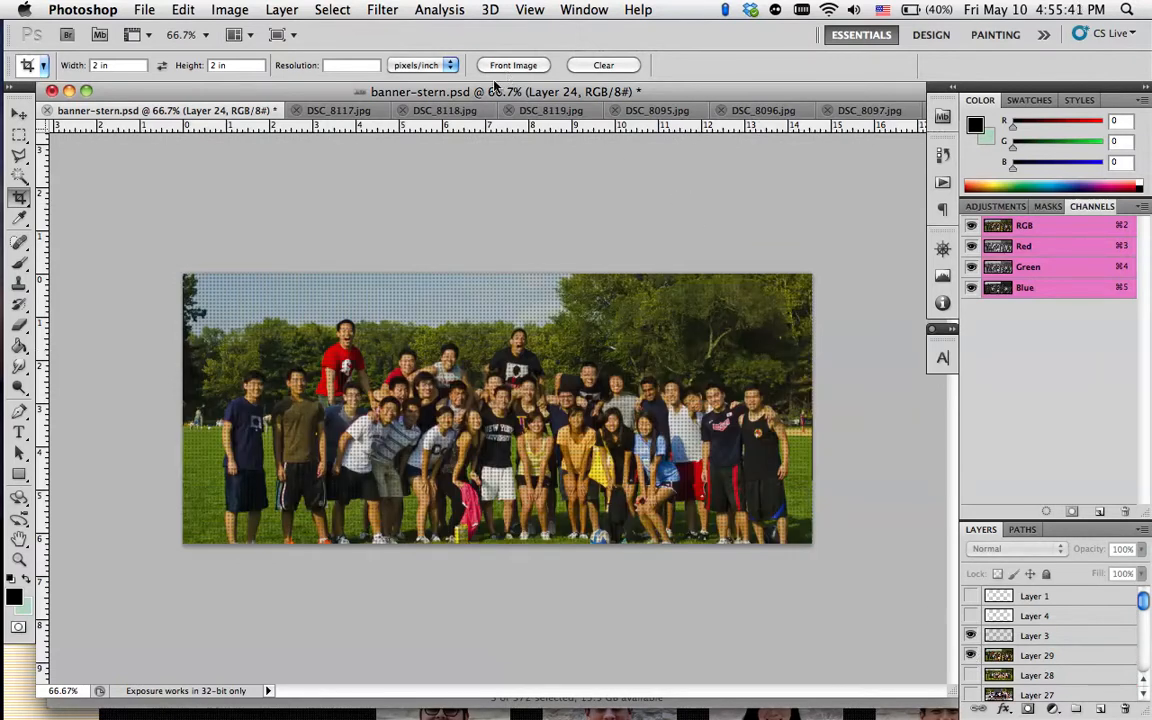
Step: Switch to the Finder window of chapter photos and browse the images between DSC_8096.jpg and DSC_8125.jpg for suitable group shots
{"action": "key", "text": "F9"}
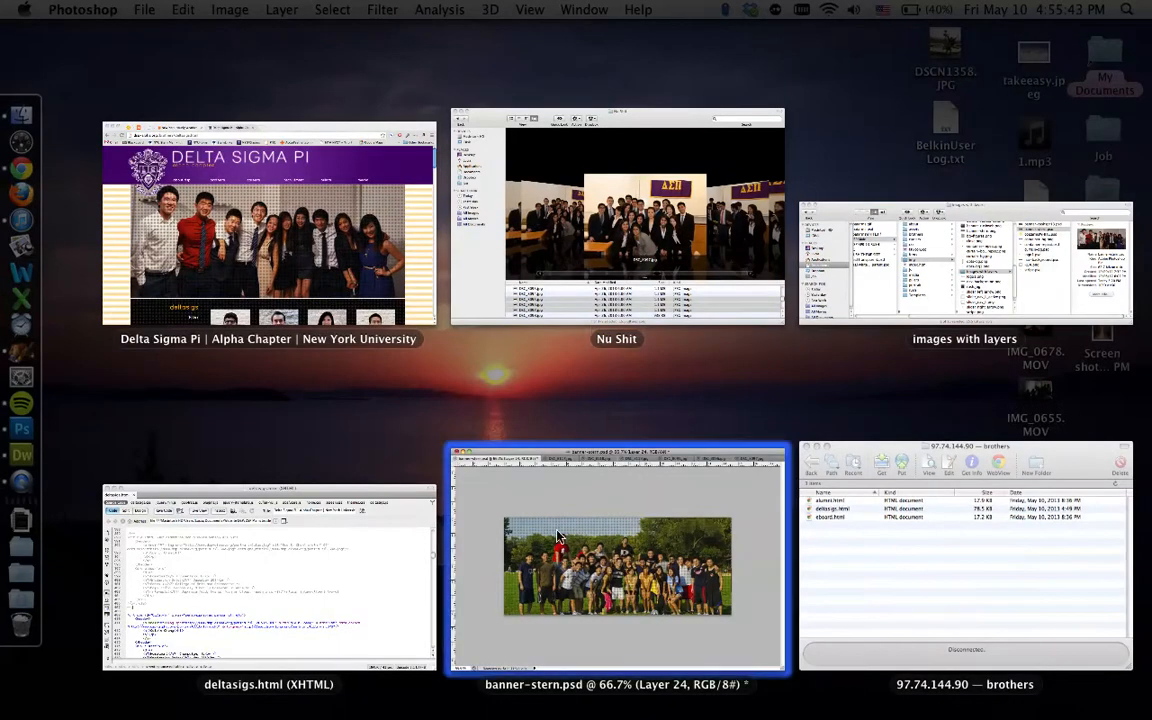
{"action": "left_click", "coordinate": [693, 198]}
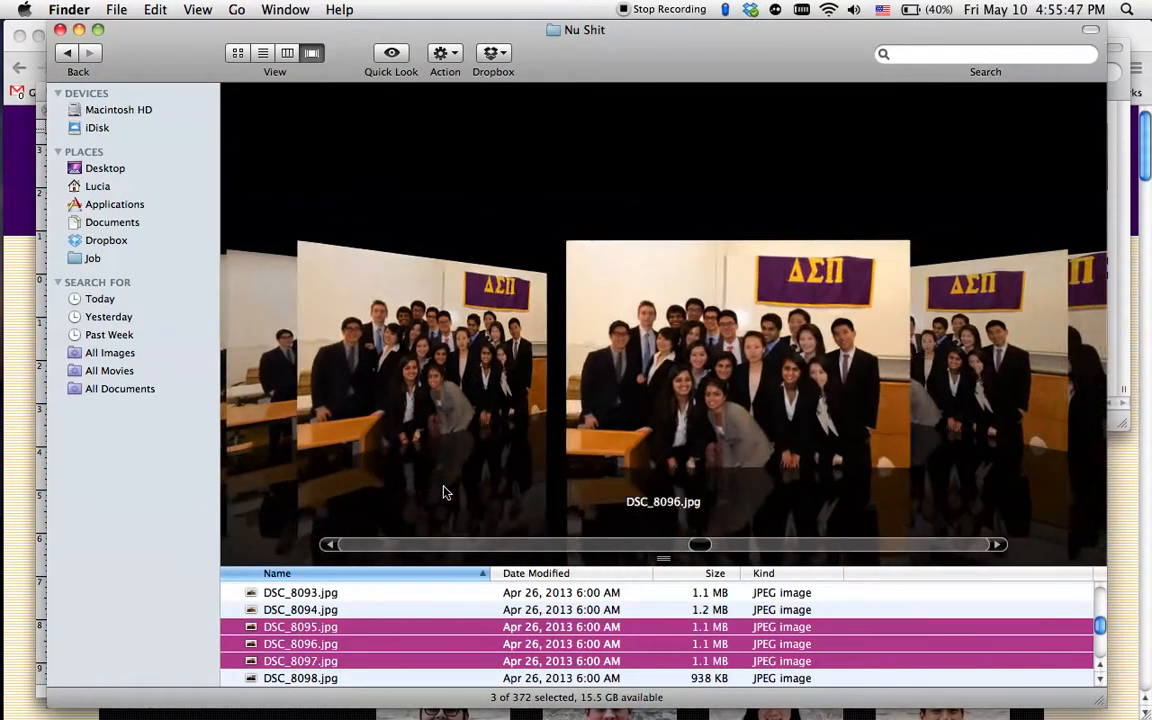
{"action": "scroll", "coordinate": [444, 487], "scroll_direction": "right", "scroll_amount": 10}
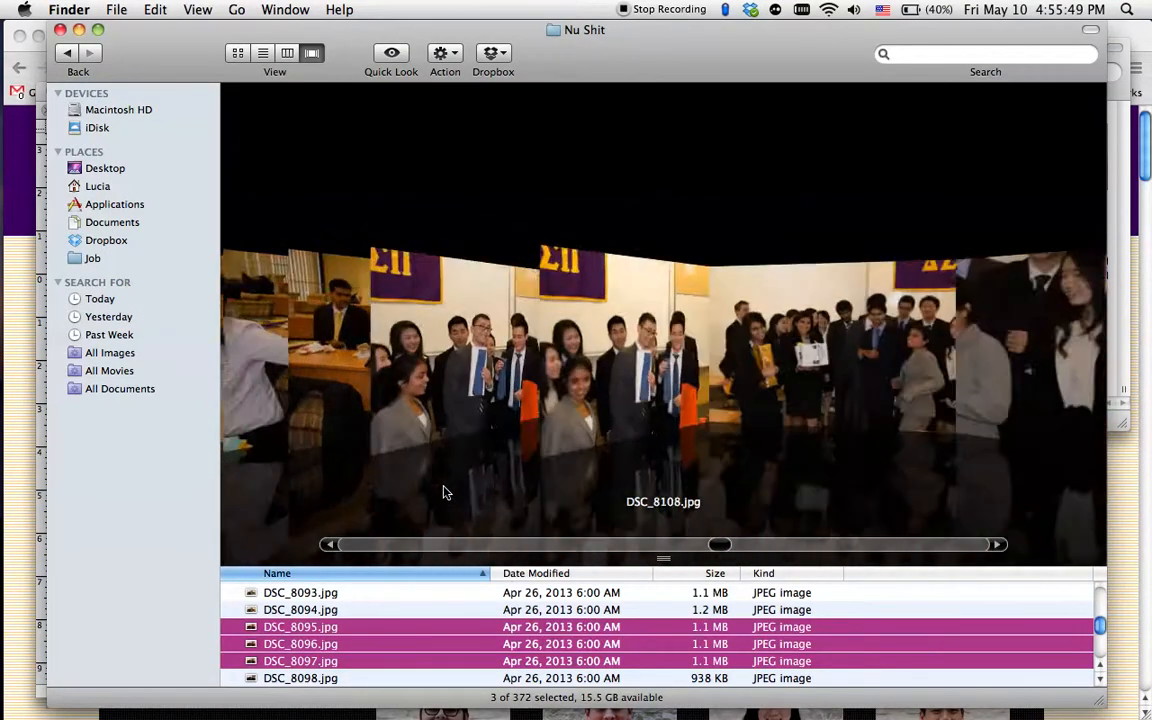
{"action": "scroll", "coordinate": [444, 487], "scroll_direction": "left", "scroll_amount": 3}
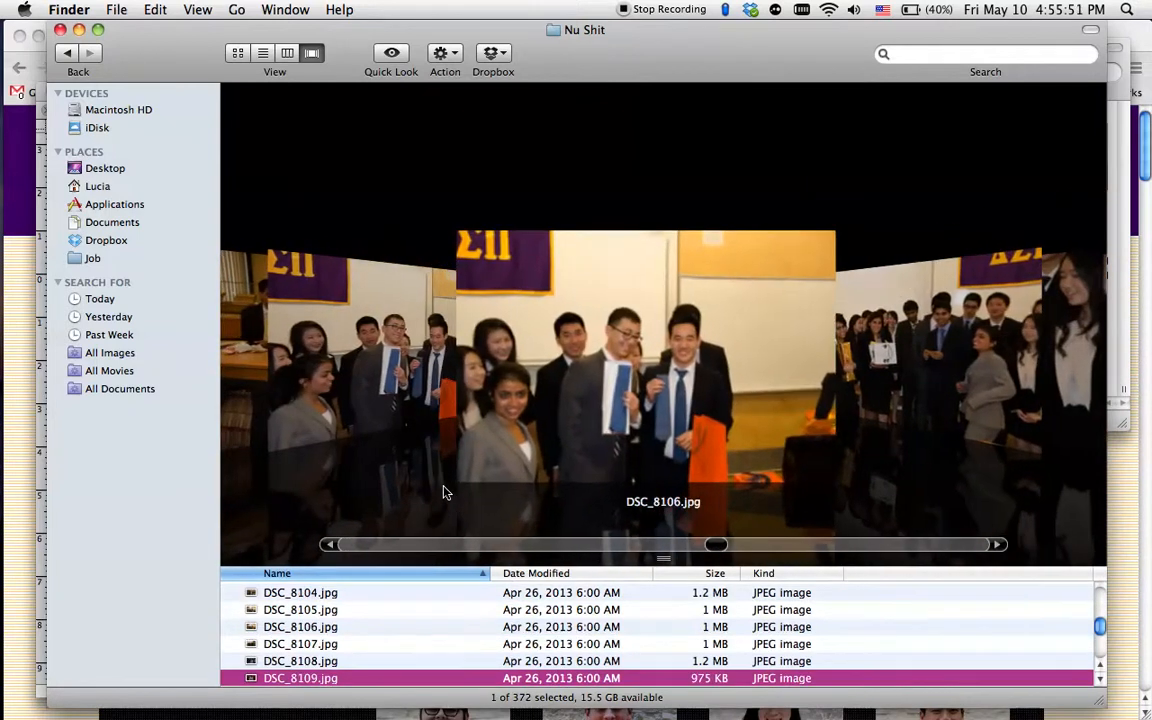
{"action": "scroll", "coordinate": [444, 487], "scroll_direction": "right", "scroll_amount": 8}
{"action": "scroll", "coordinate": [446, 492], "scroll_direction": "right", "scroll_amount": 10}
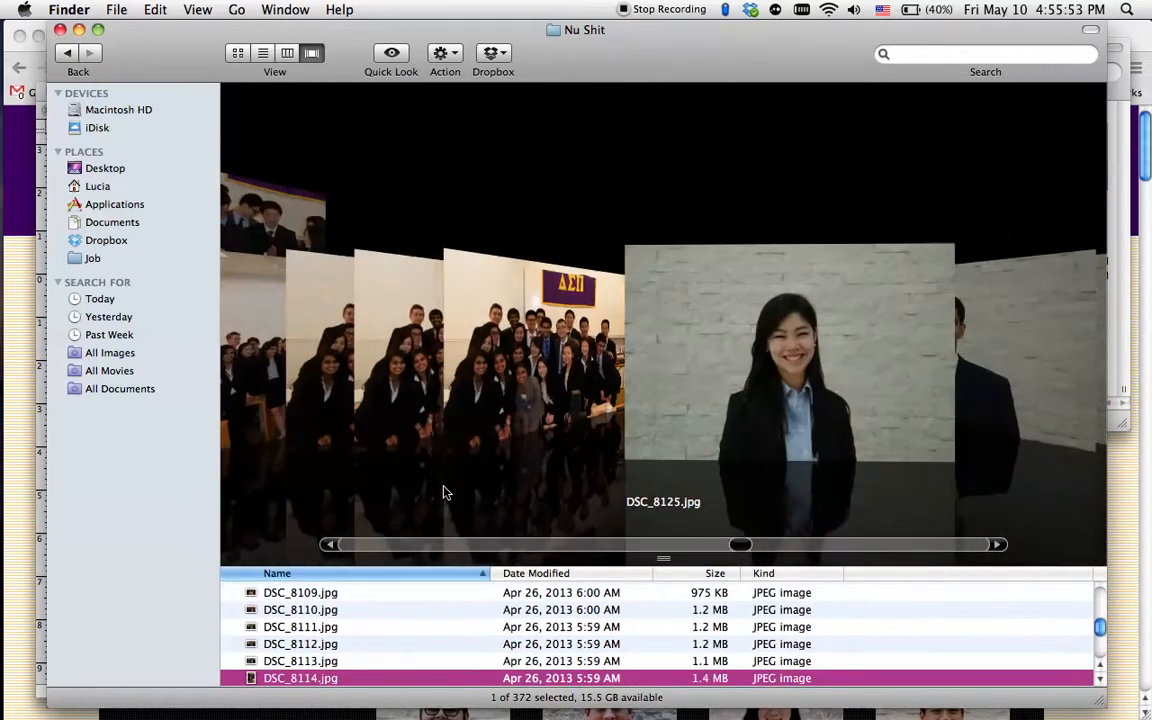
{"action": "scroll", "coordinate": [446, 492], "scroll_direction": "left", "scroll_amount": 3}
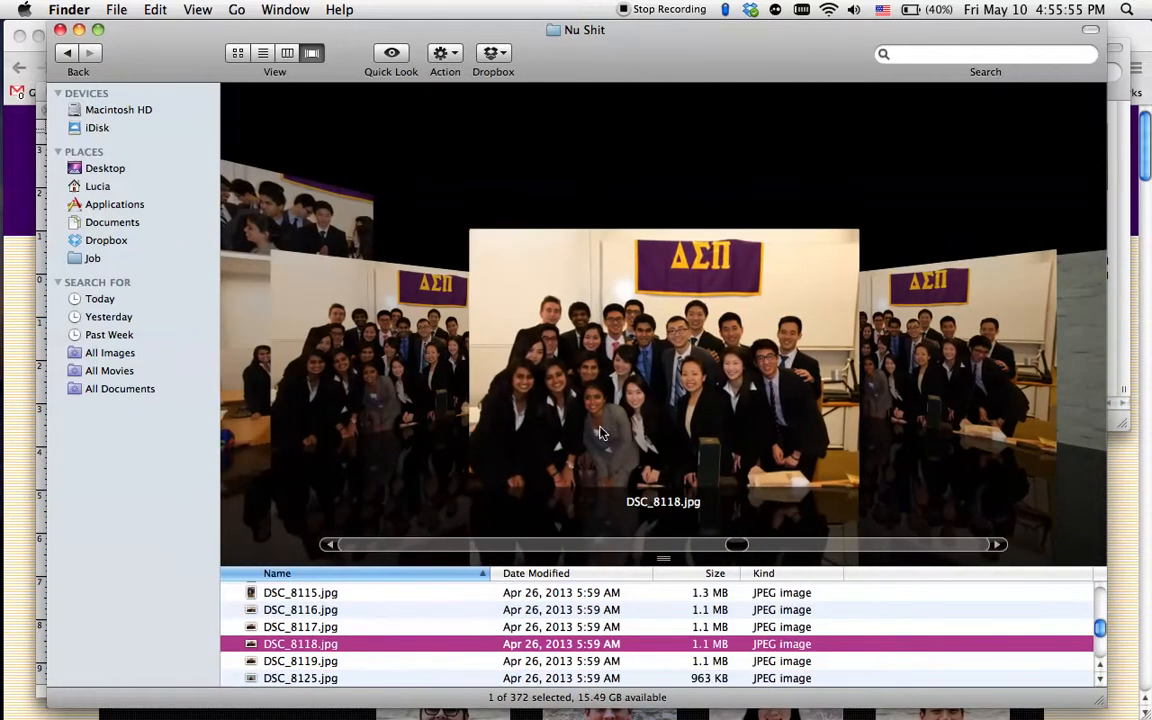
{"action": "scroll", "coordinate": [609, 433], "scroll_direction": "left", "scroll_amount": 8}
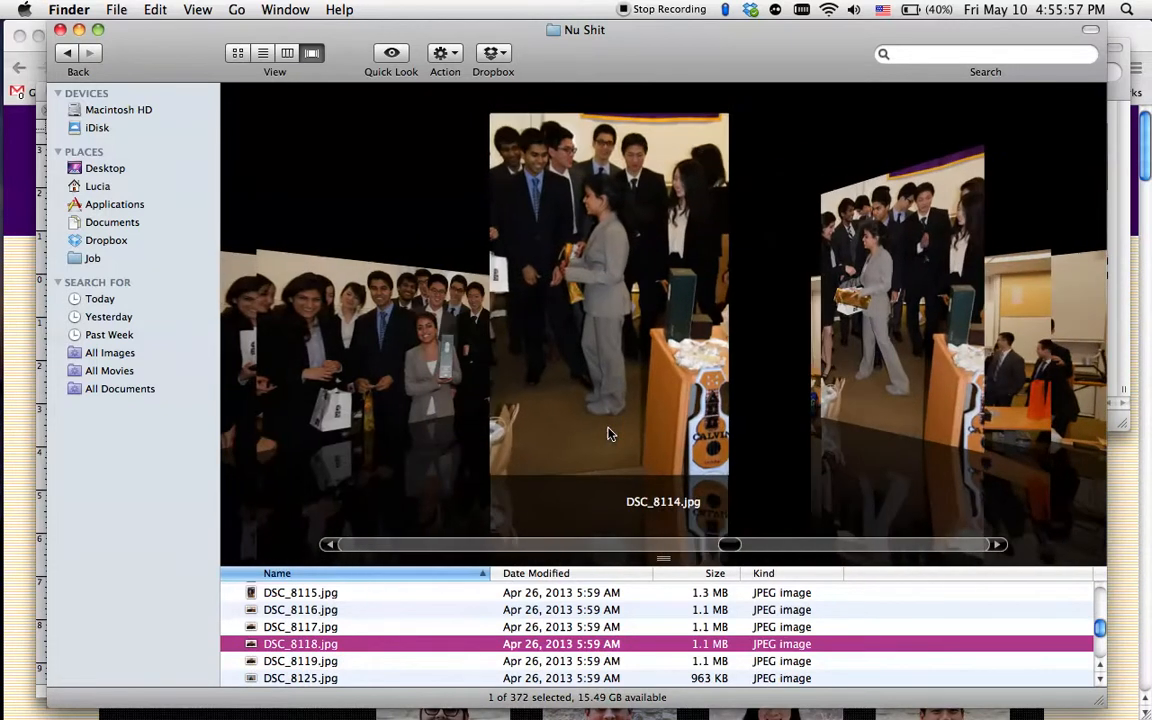
{"action": "scroll", "coordinate": [609, 433], "scroll_direction": "left", "scroll_amount": 4}
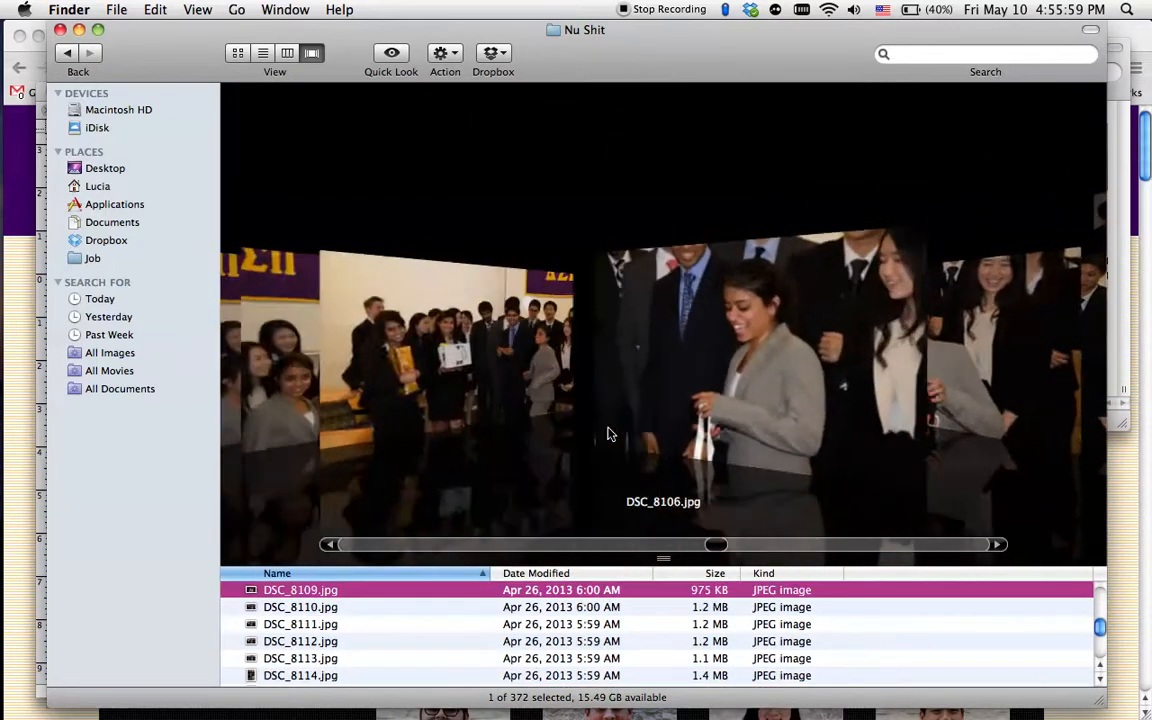
{"action": "scroll", "coordinate": [609, 433], "scroll_direction": "left", "scroll_amount": 7}
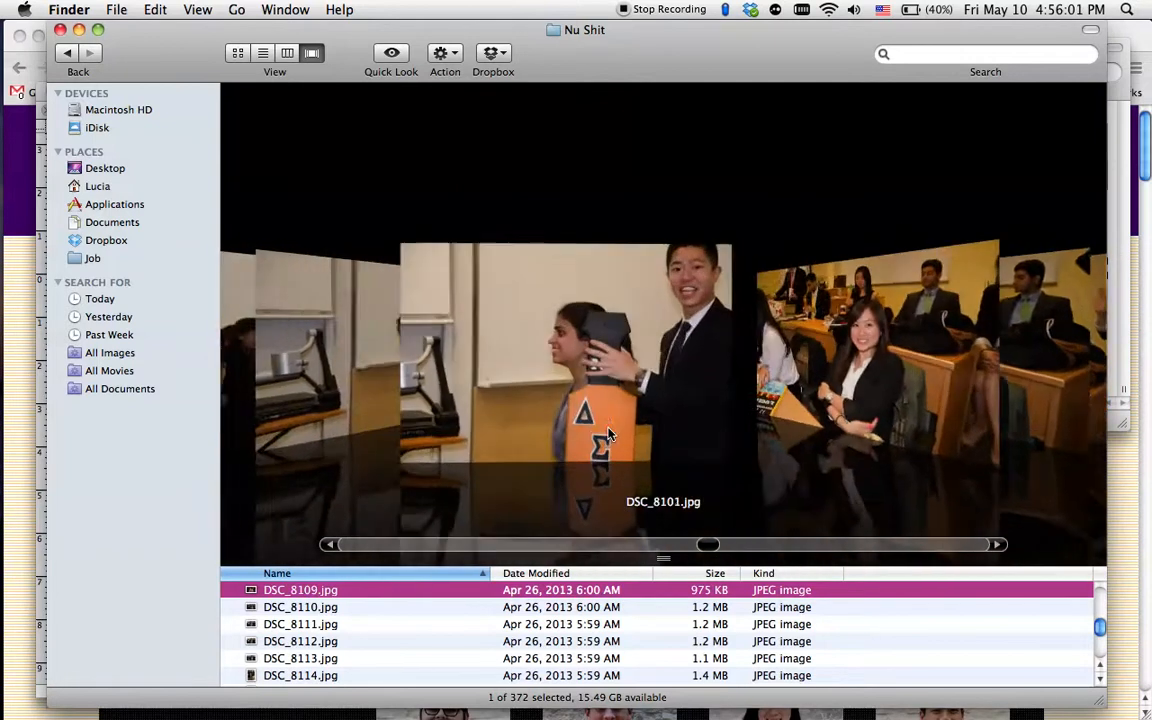
{"action": "scroll", "coordinate": [609, 433], "scroll_direction": "left", "scroll_amount": 2}
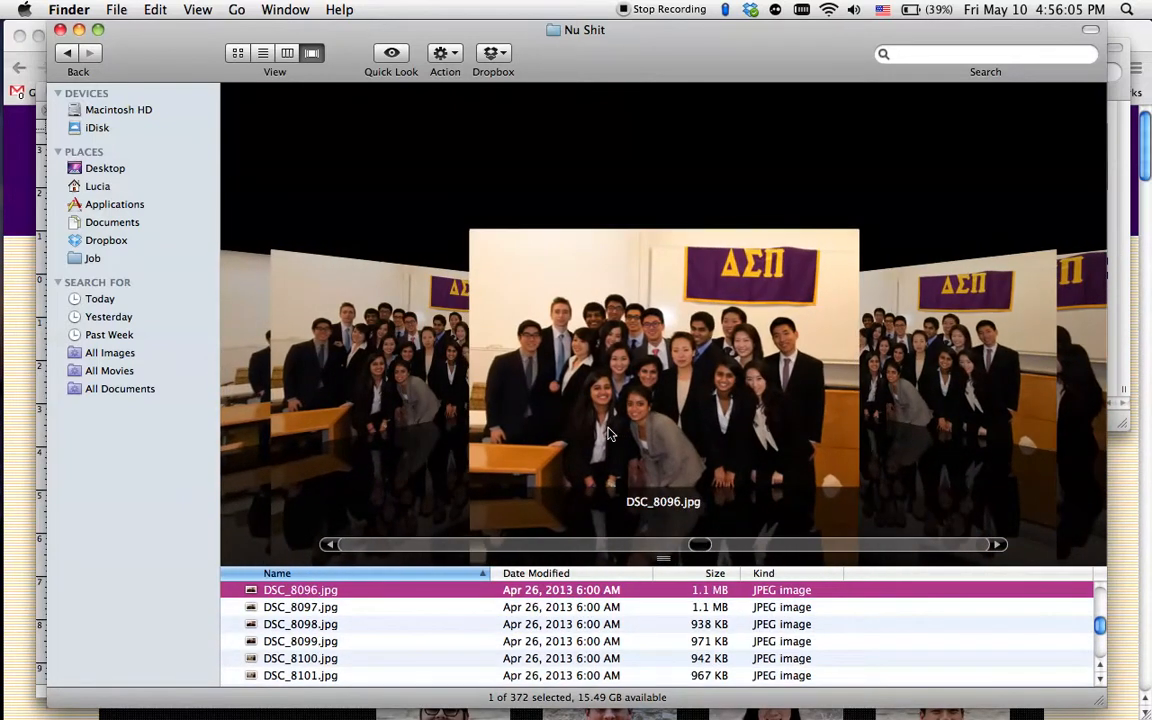
Step: Return to Photoshop, compare the group photos DSC_8097.jpg and DSC_8096.jpg, and close DSC_8097.jpg
{"action": "key", "text": "F9"}
{"action": "left_click", "coordinate": [604, 592]}
{"action": "left_click", "coordinate": [850, 111]}
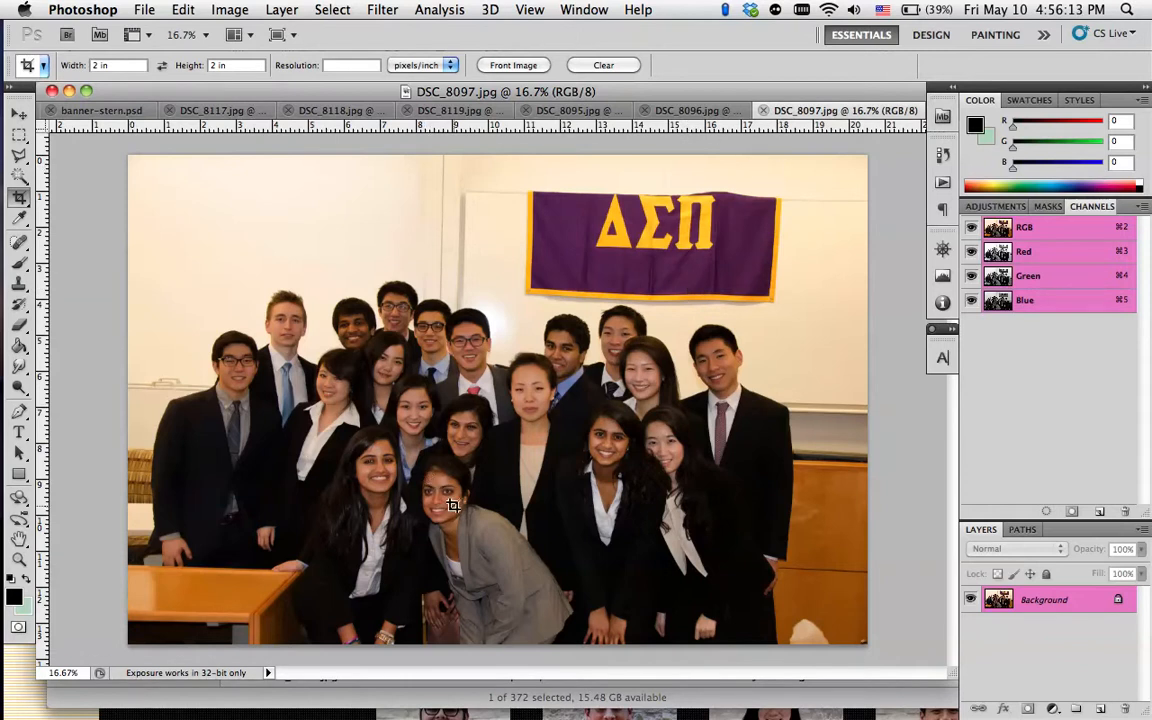
{"action": "left_click", "coordinate": [694, 111]}
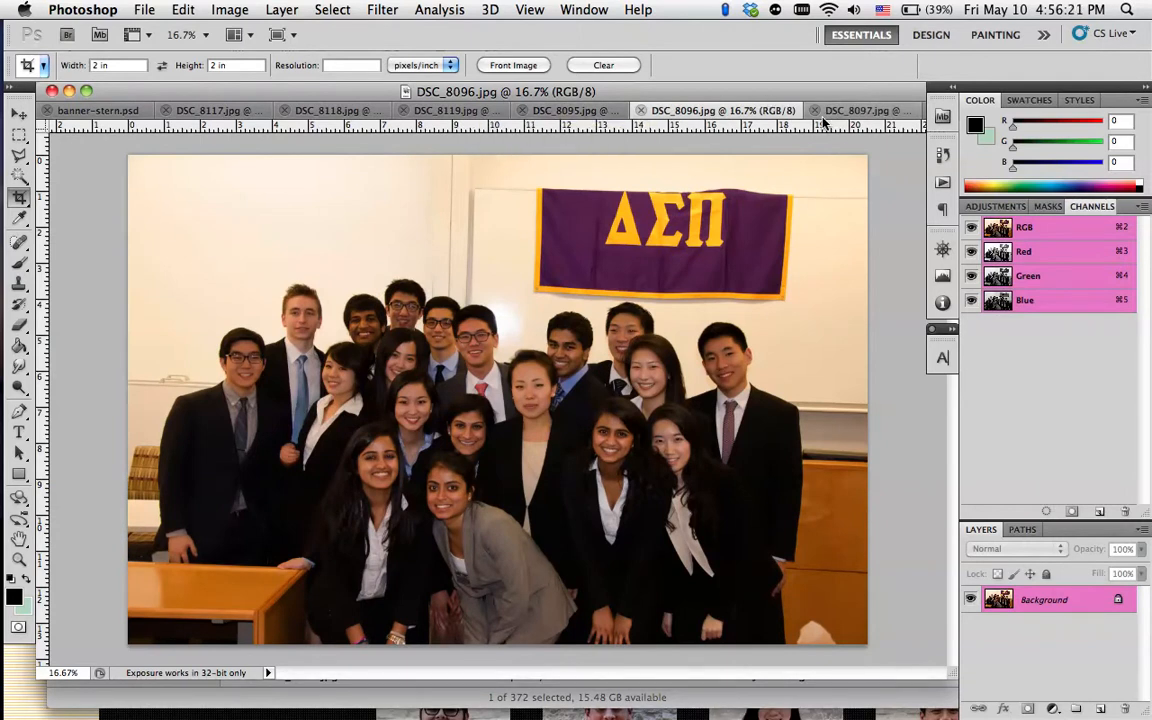
Step: Compare the group photos DSC_8095.jpg and DSC_8096.jpg by alternating between the two documents
{"action": "left_click", "coordinate": [686, 112]}
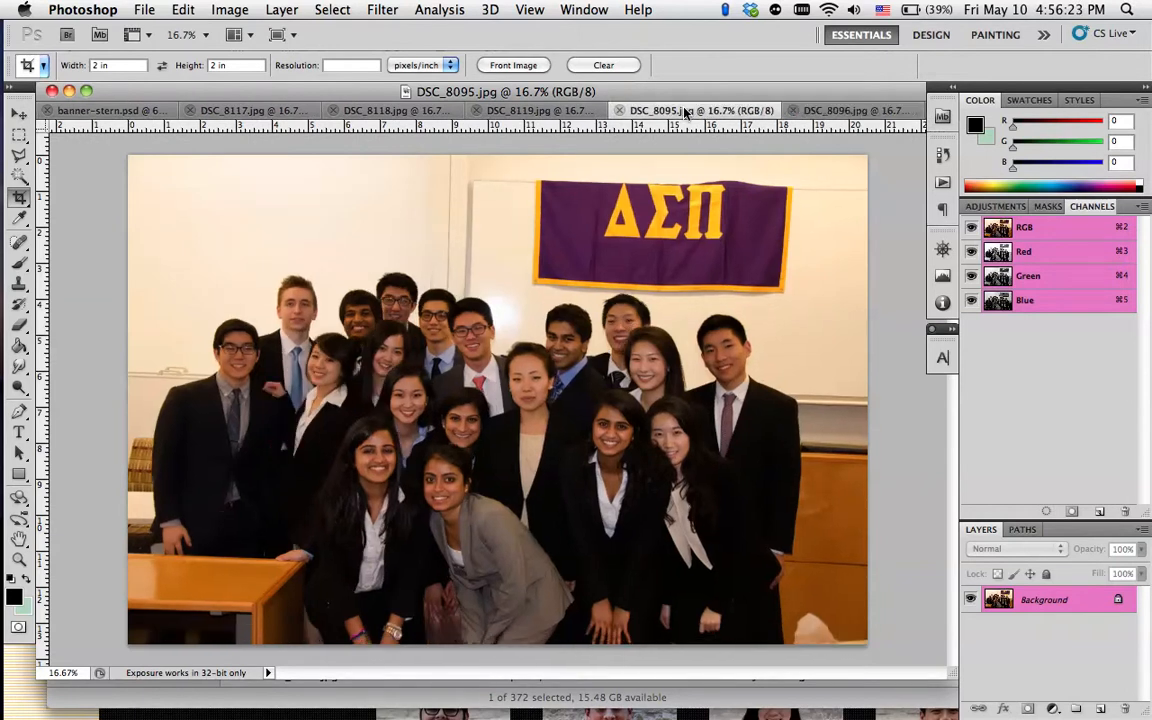
{"action": "left_click", "coordinate": [815, 114]}
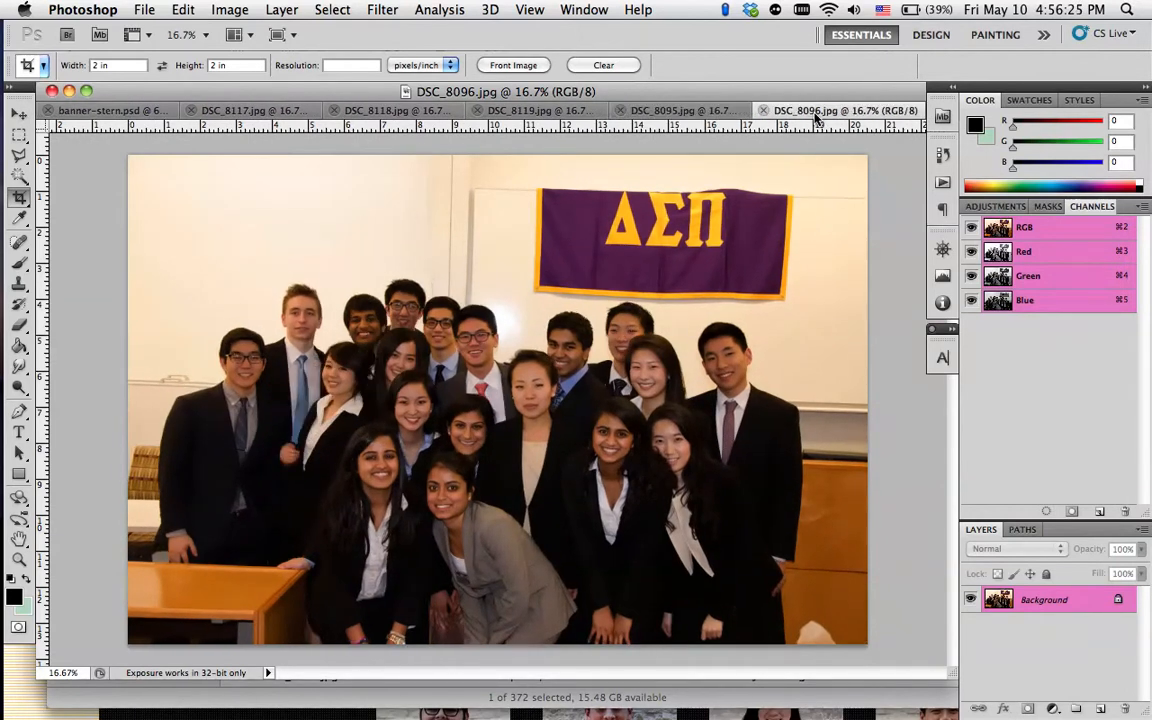
{"action": "left_click", "coordinate": [709, 113]}
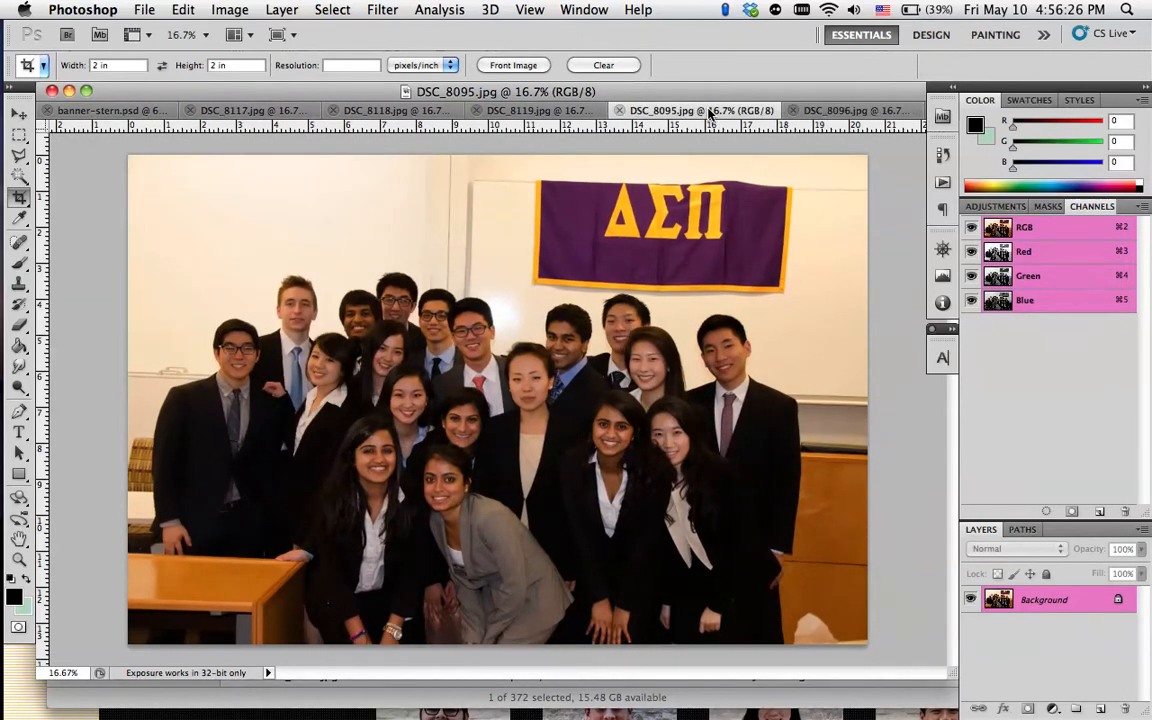
{"action": "left_click", "coordinate": [815, 112]}
{"action": "left_click", "coordinate": [727, 113]}
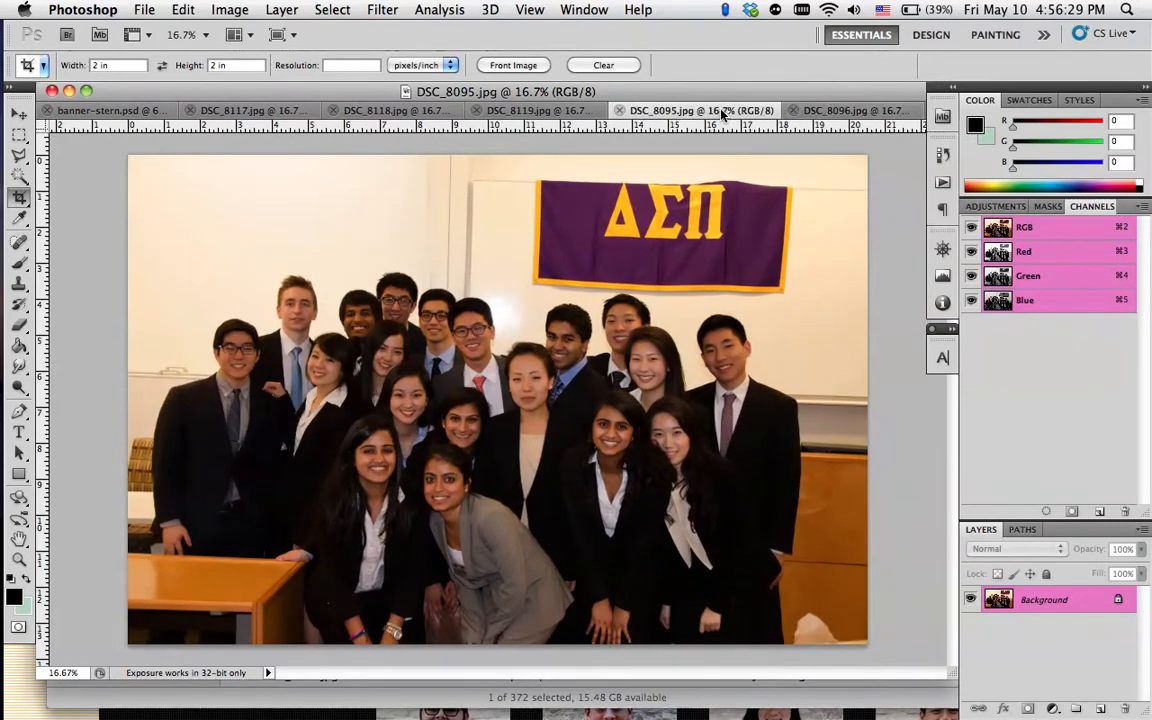
{"action": "left_click", "coordinate": [729, 112]}
{"action": "left_click", "coordinate": [700, 111]}
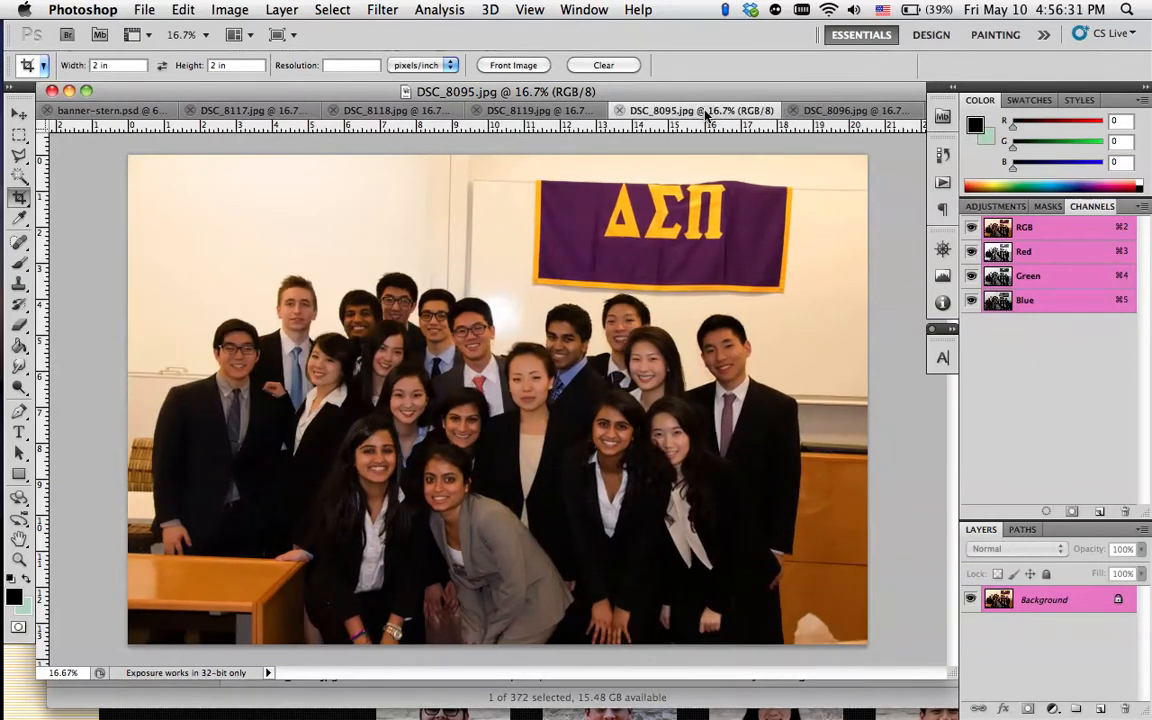
{"action": "left_click", "coordinate": [833, 112]}
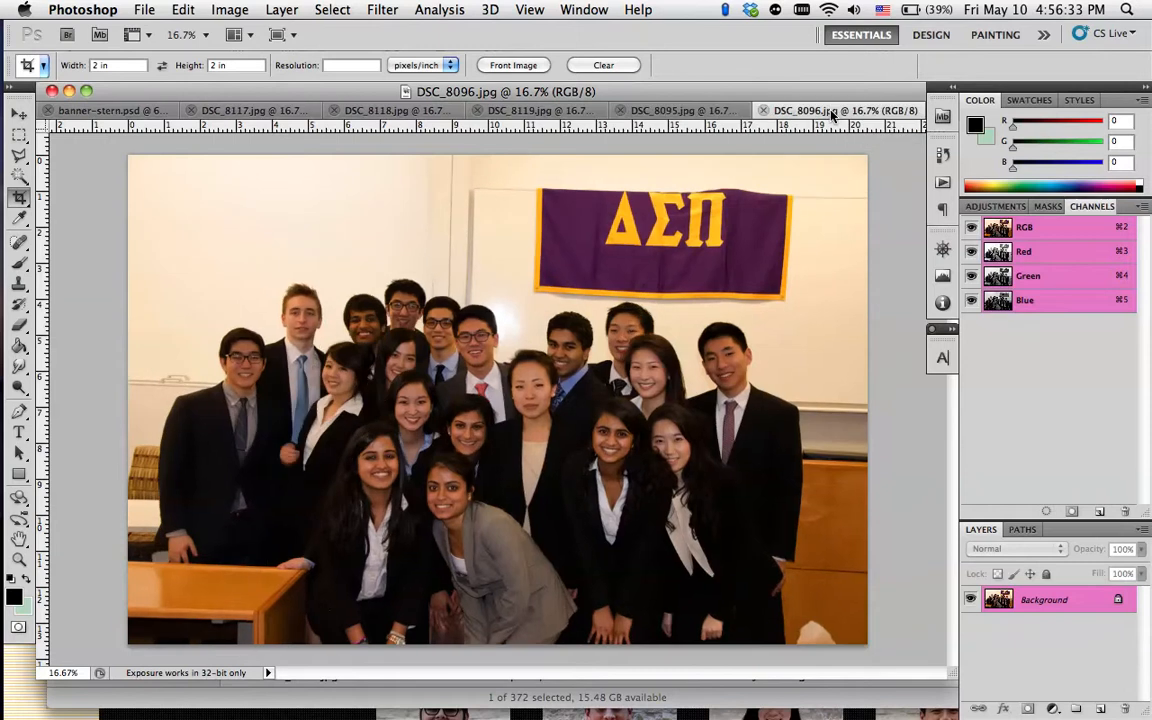
Step: Compare the group photos DSC_8095.jpg and DSC_8096.jpg once more and close DSC_8096.jpg
{"action": "left_click", "coordinate": [707, 112]}
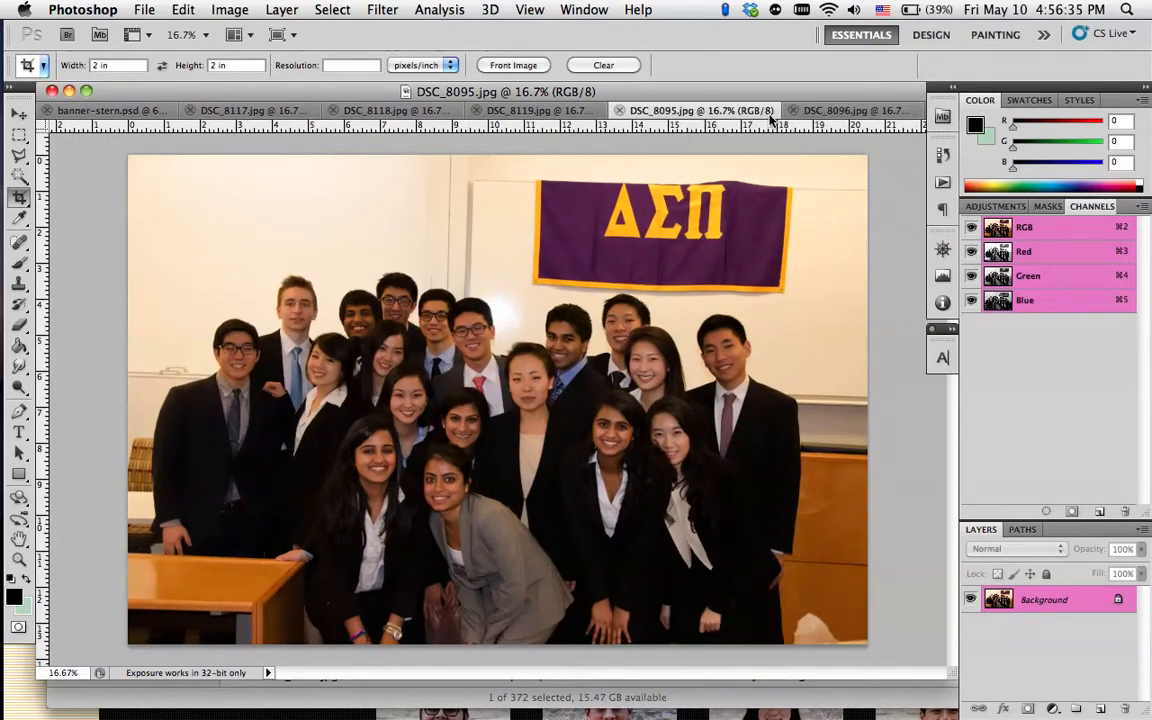
{"action": "left_click", "coordinate": [818, 112]}
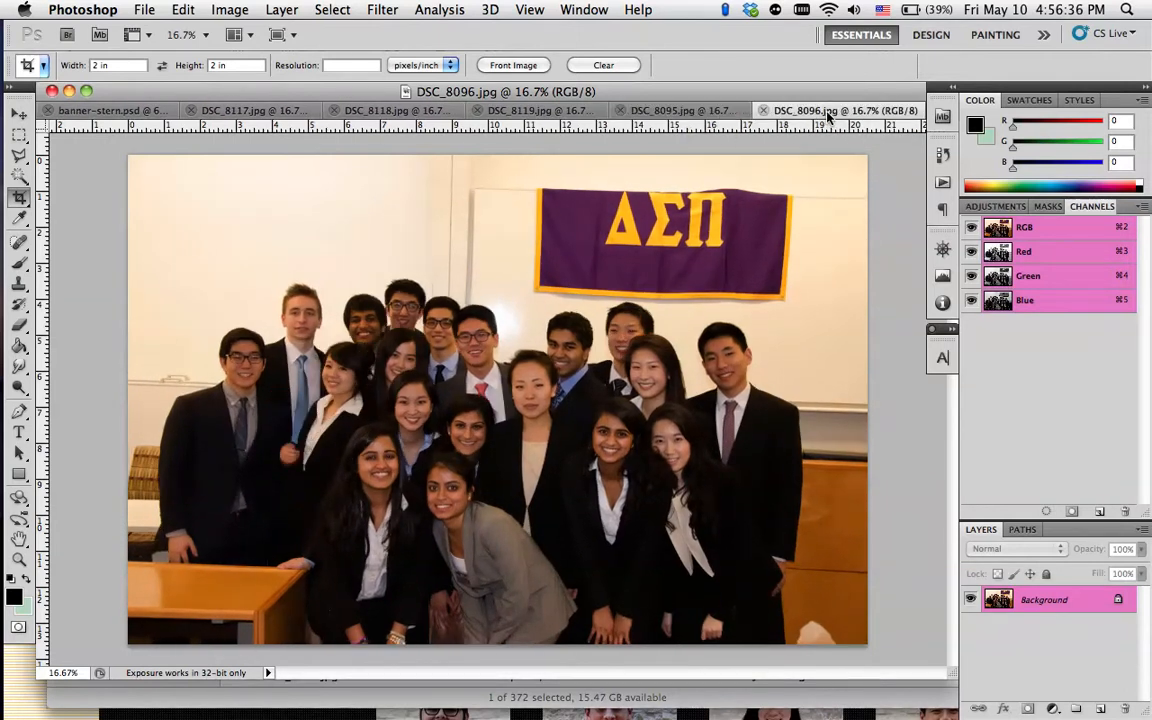
{"action": "left_click", "coordinate": [704, 112]}
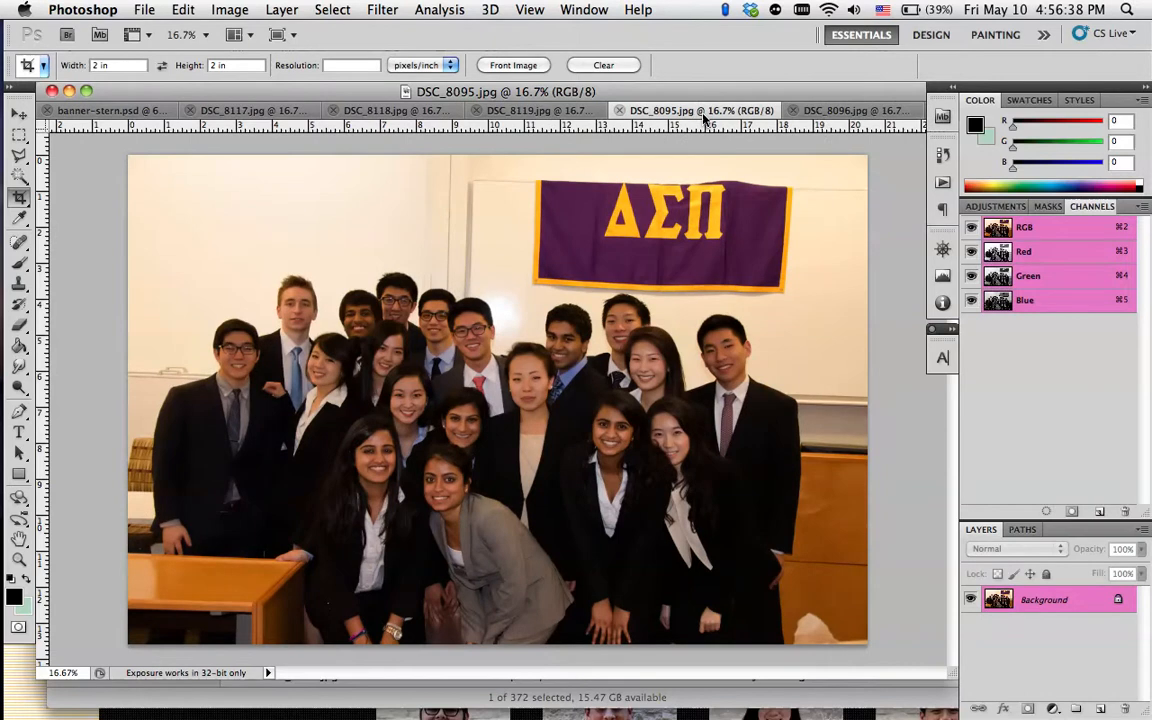
{"action": "left_click", "coordinate": [792, 110]}
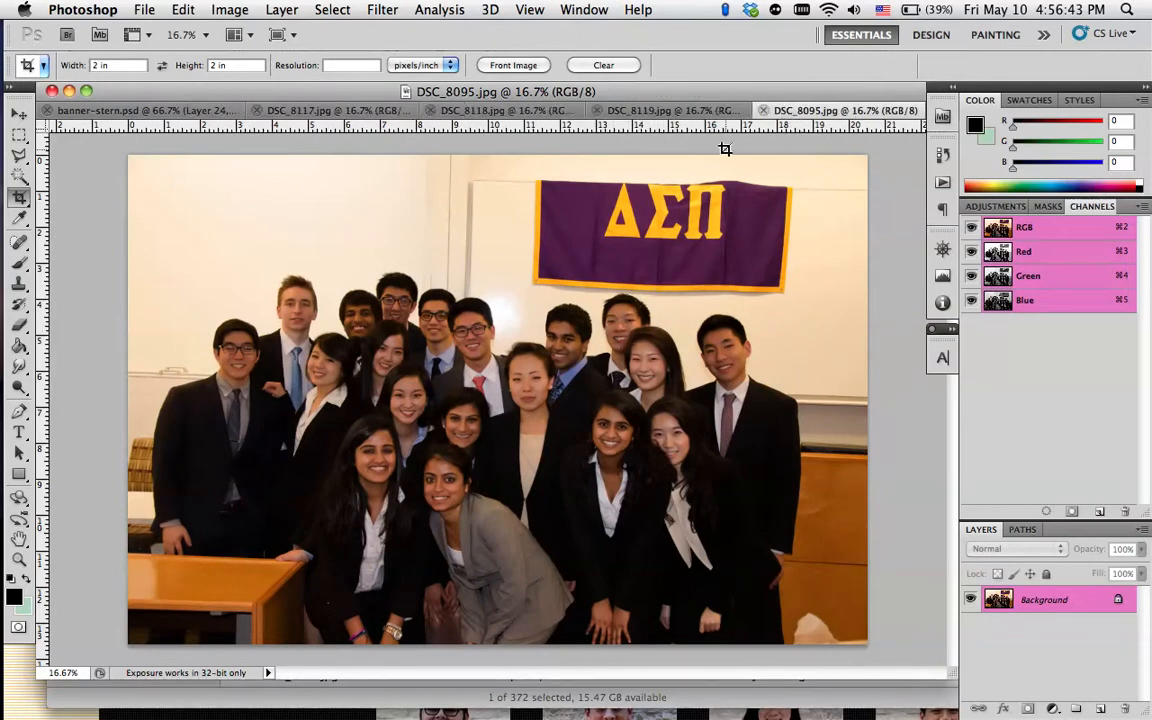
Step: Review the group photos DSC_8119.jpg, DSC_8118.jpg and DSC_8117.jpg, closing DSC_8119.jpg and DSC_8118.jpg
{"action": "left_click", "coordinate": [658, 112]}
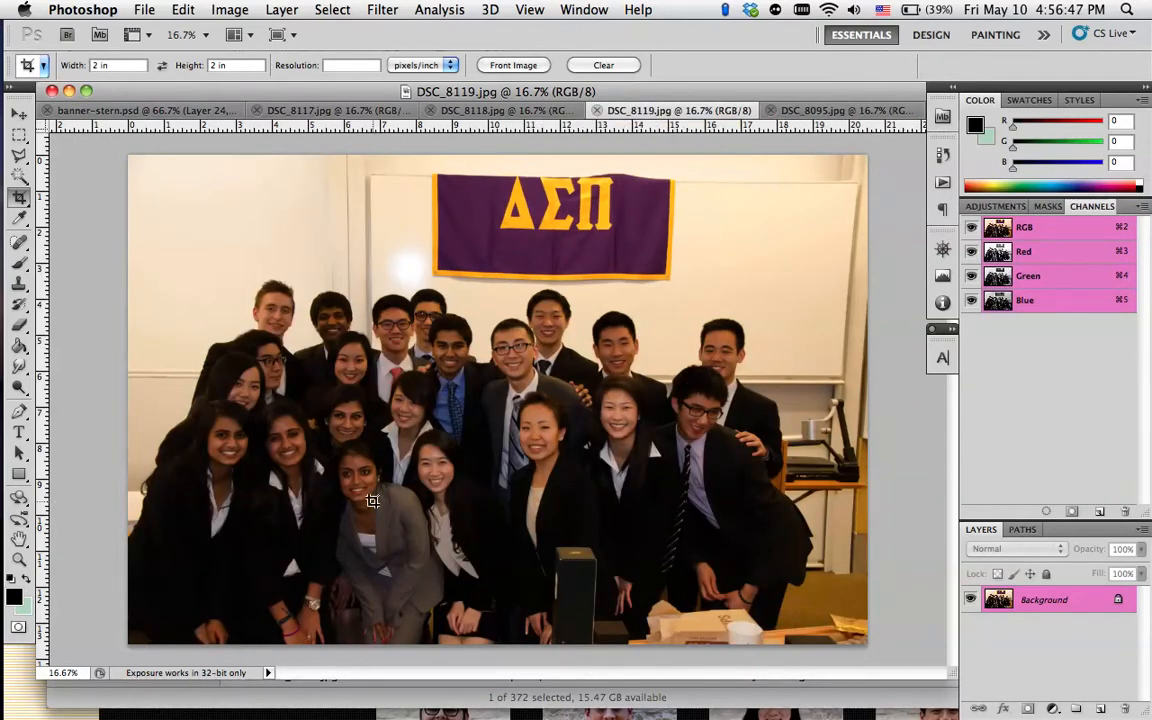
{"action": "left_click", "coordinate": [597, 110]}
{"action": "left_click", "coordinate": [527, 112]}
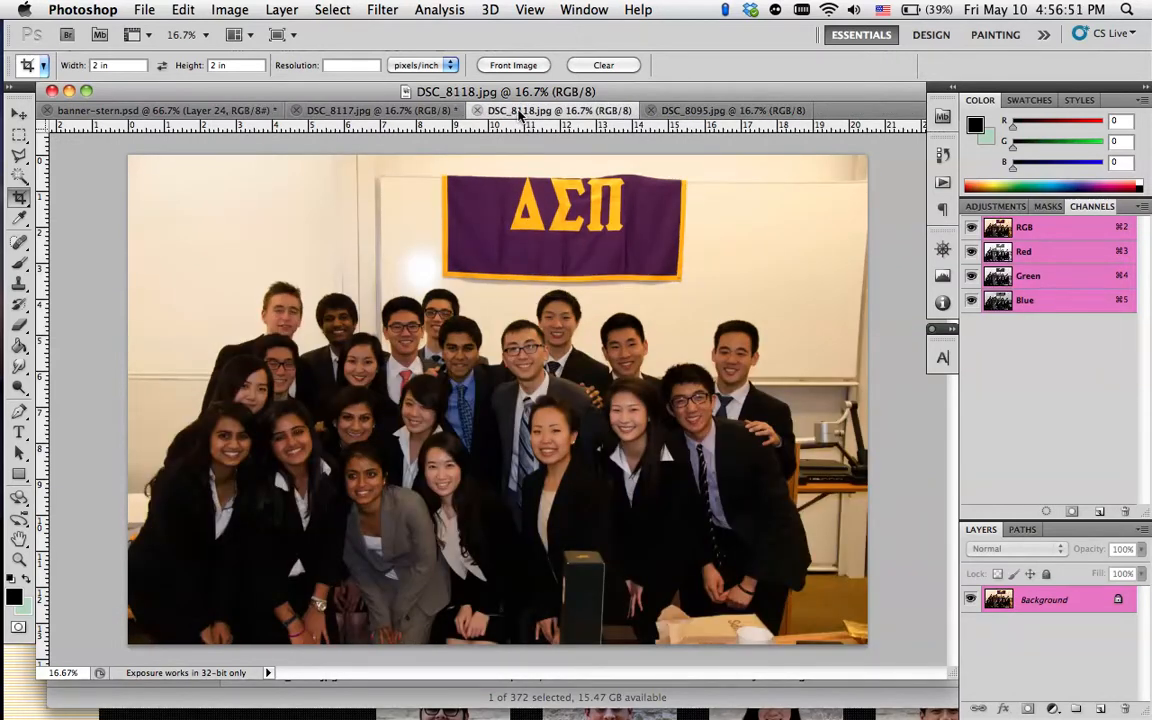
{"action": "left_click", "coordinate": [398, 115]}
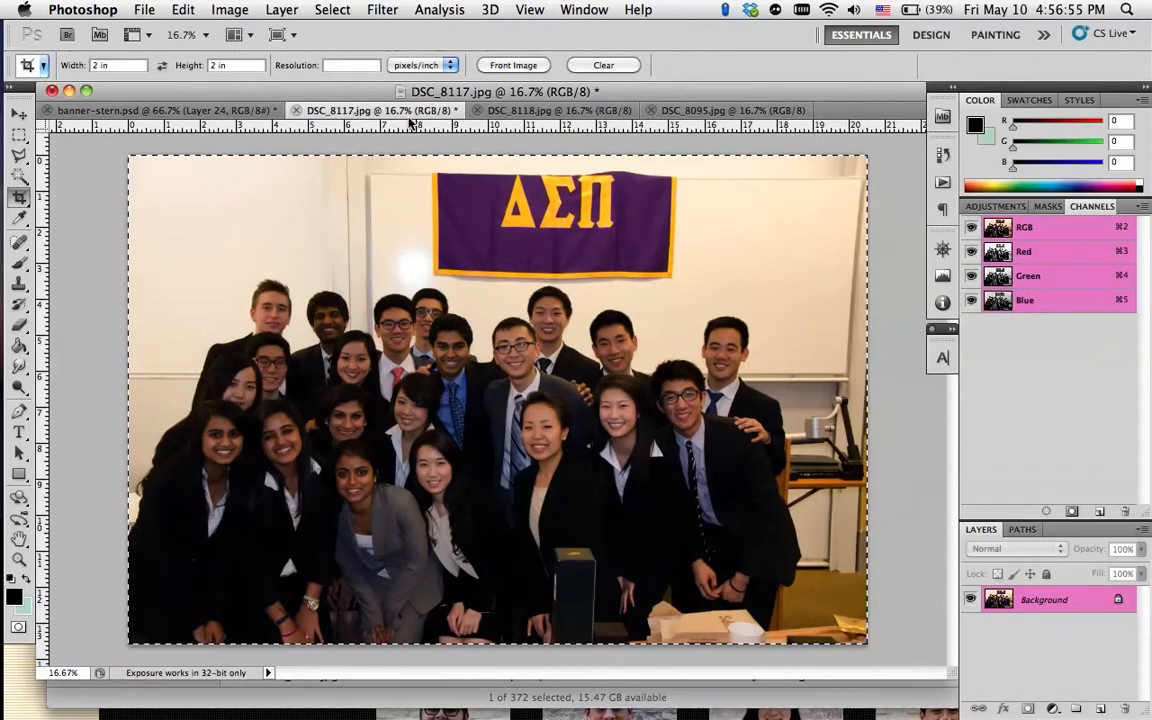
{"action": "left_click", "coordinate": [478, 110]}
Step: Deselect the DSC_8117.jpg image and apply Auto Tone and Auto Contrast to it
{"action": "key", "text": "super+d"}
{"action": "left_click", "coordinate": [220, 8]}
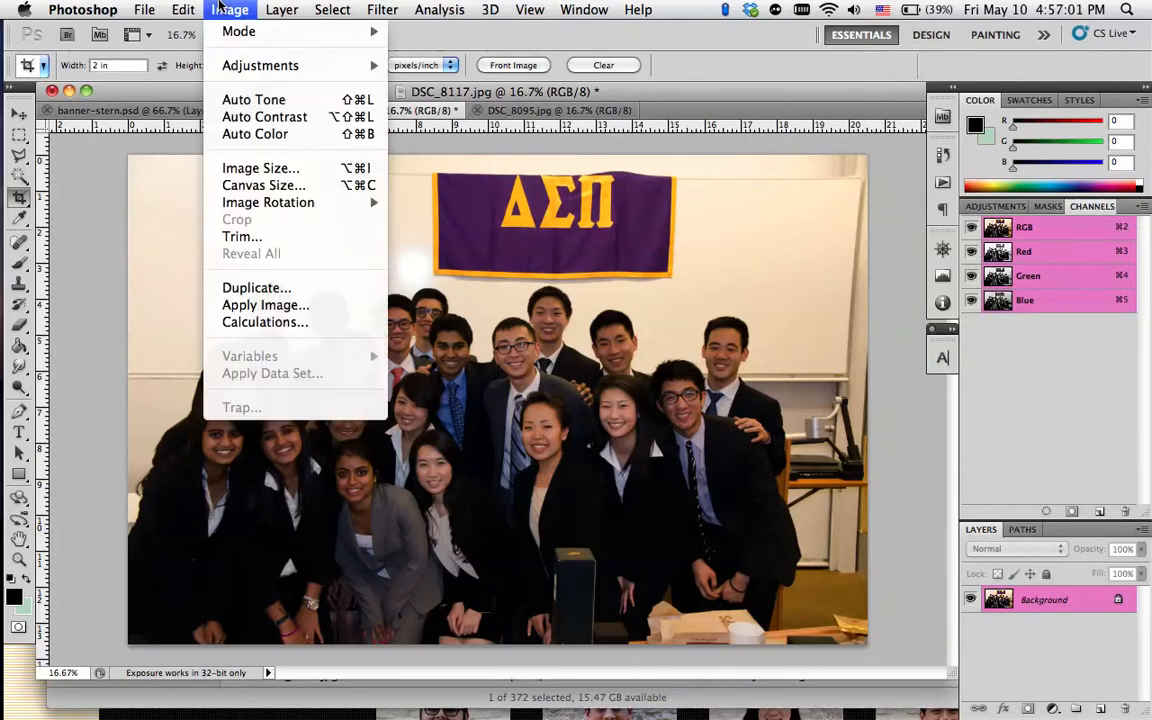
{"action": "left_click", "coordinate": [229, 97]}
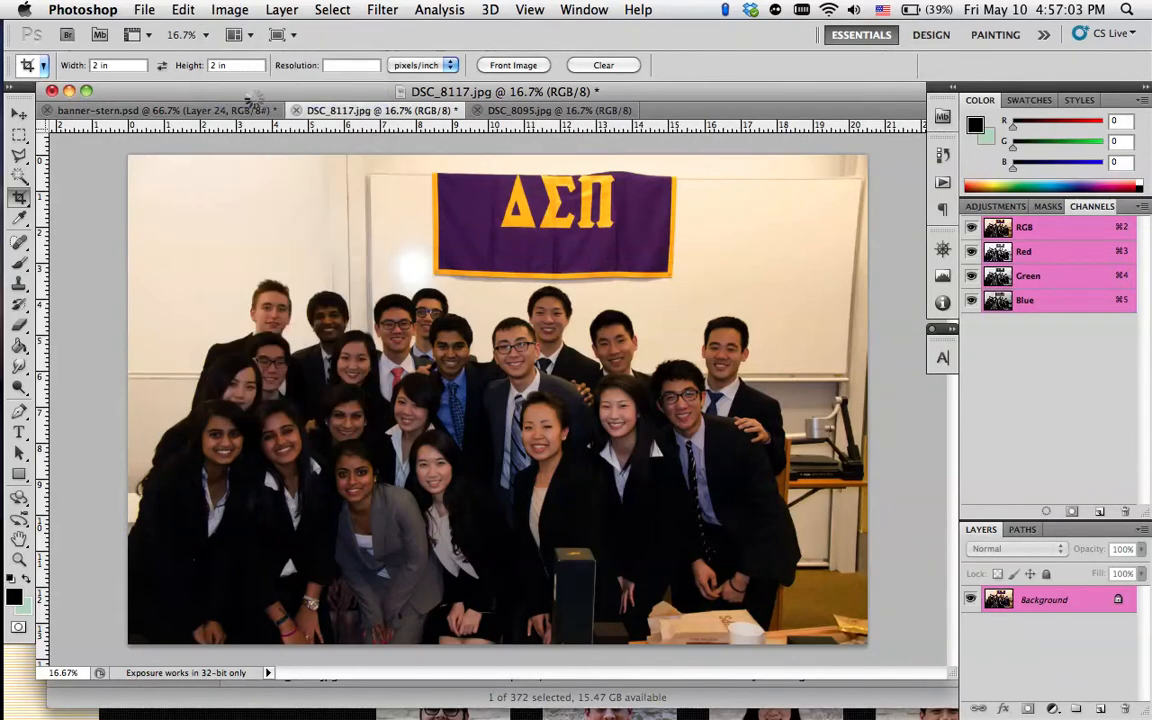
{"action": "left_click", "coordinate": [229, 9]}
{"action": "left_click", "coordinate": [245, 116]}
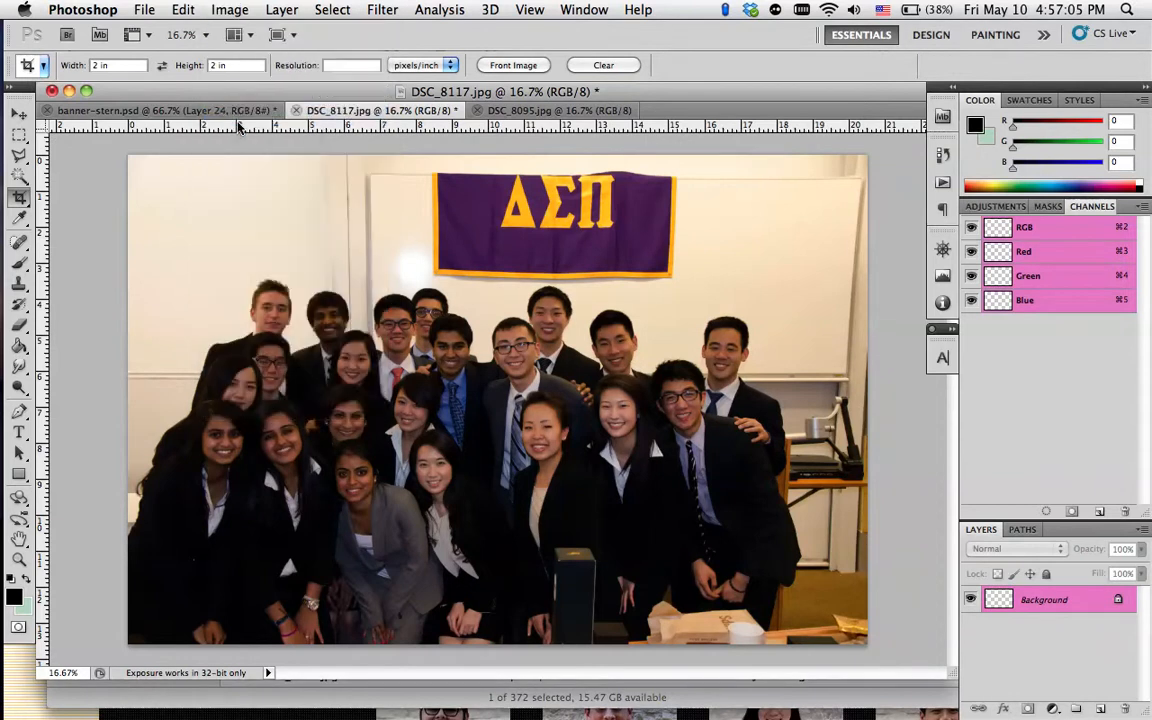
Step: Try Auto Color on the DSC_8117.jpg group photo and undo it
{"action": "left_click", "coordinate": [229, 9]}
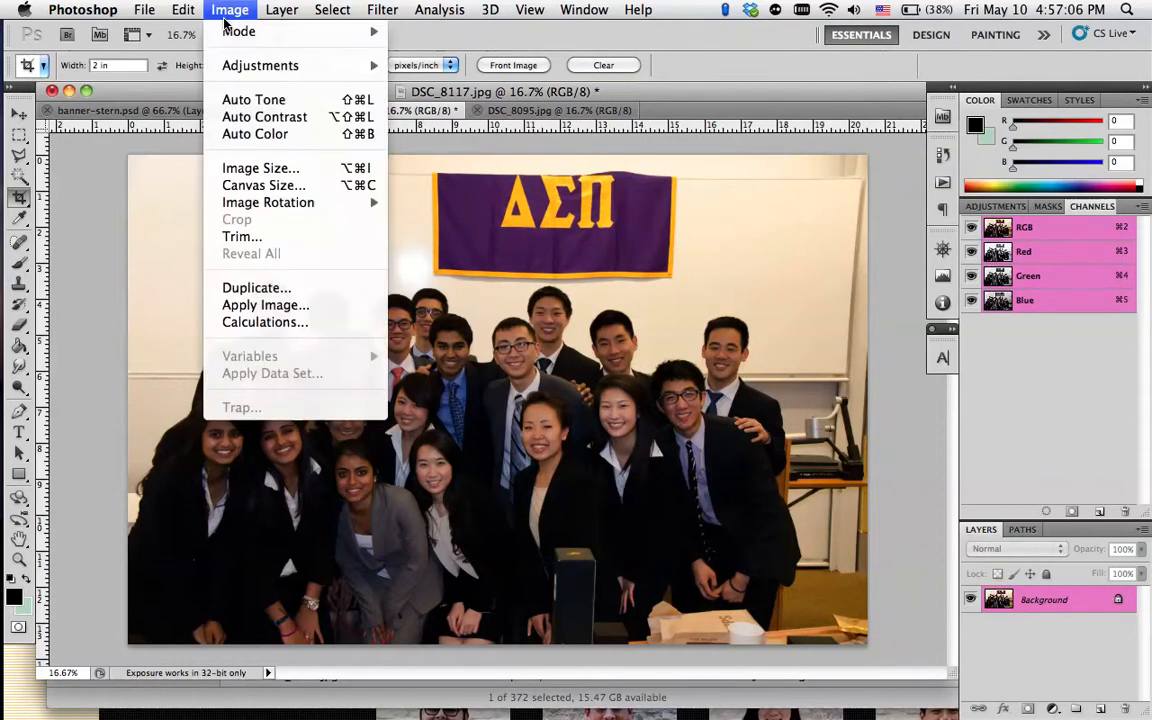
{"action": "left_click", "coordinate": [249, 140]}
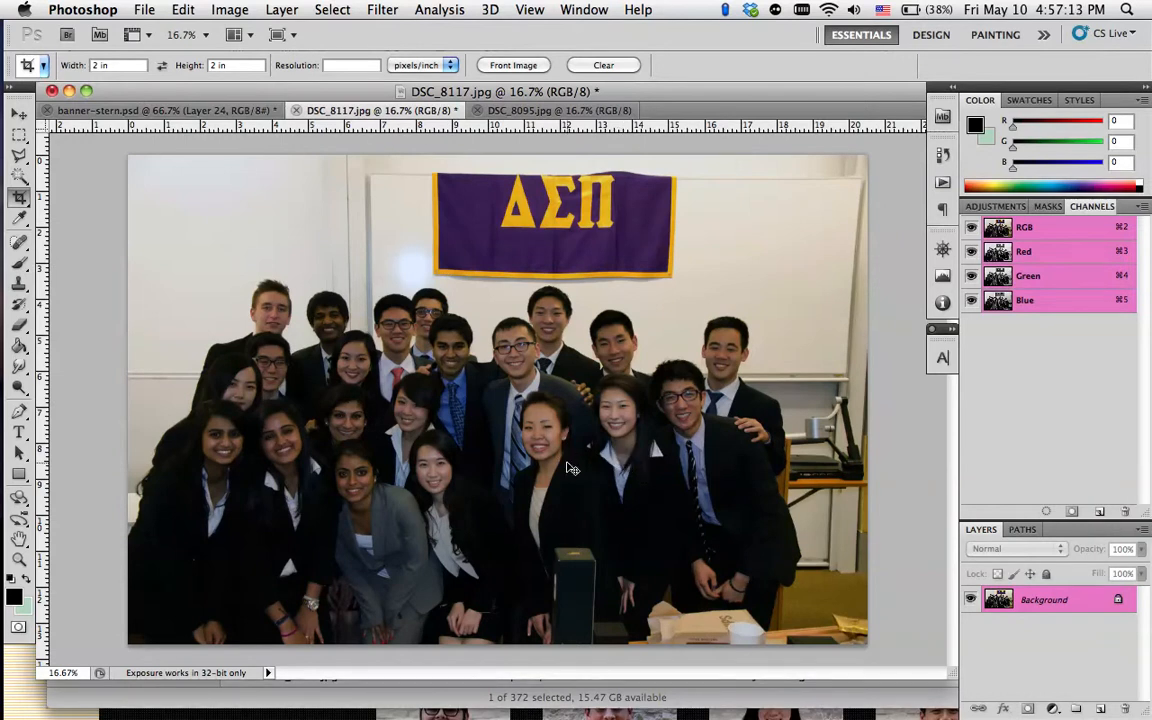
{"action": "key", "text": "super+z"}
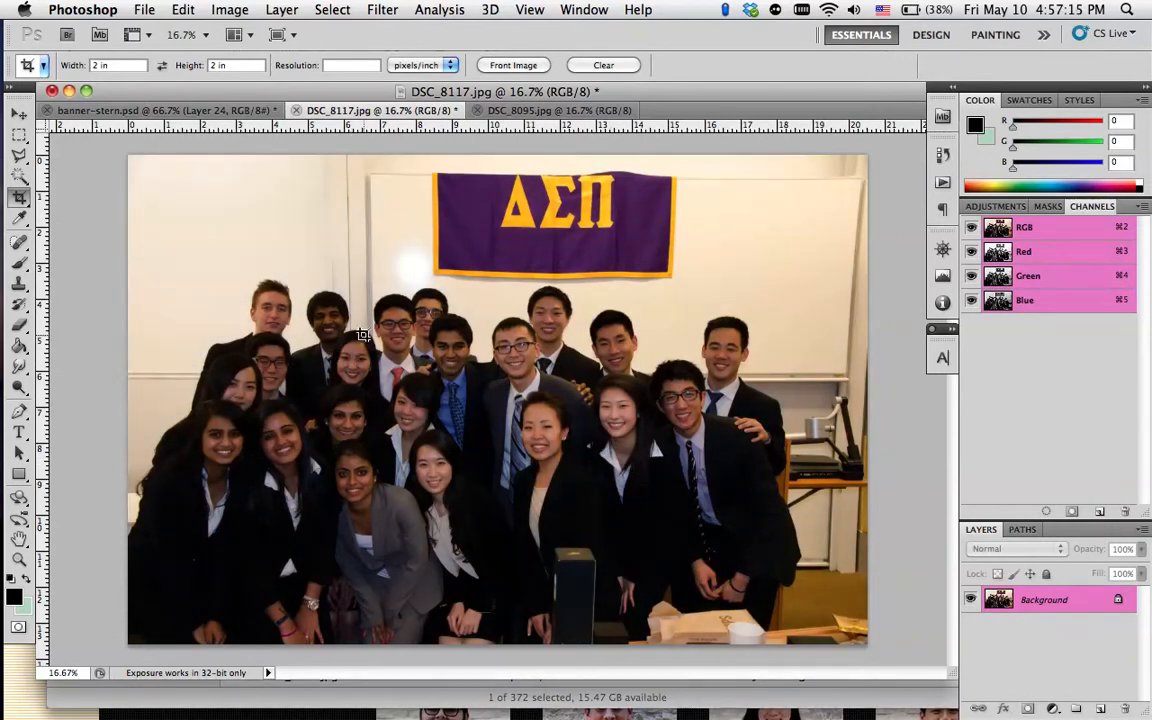
Step: Copy the entire DSC_8117.jpg photo and paste it into banner-stern.psd as a new layer directly above Layer 29
{"action": "key", "text": "super+a"}
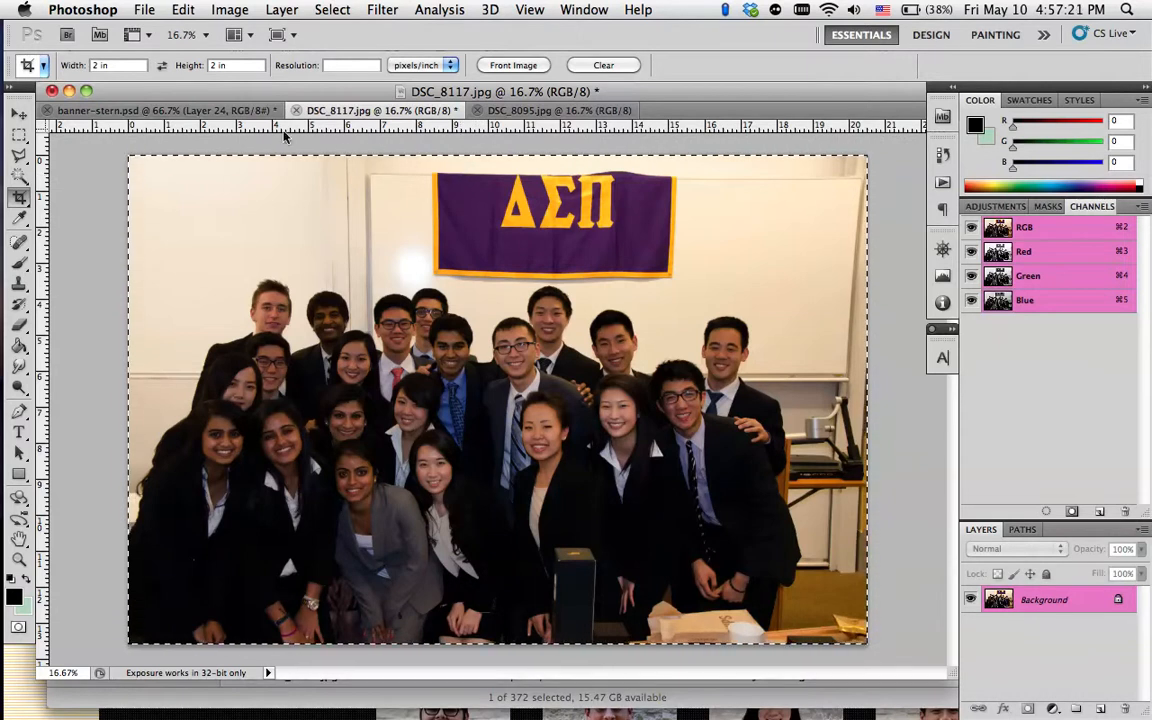
{"action": "left_click", "coordinate": [229, 112]}
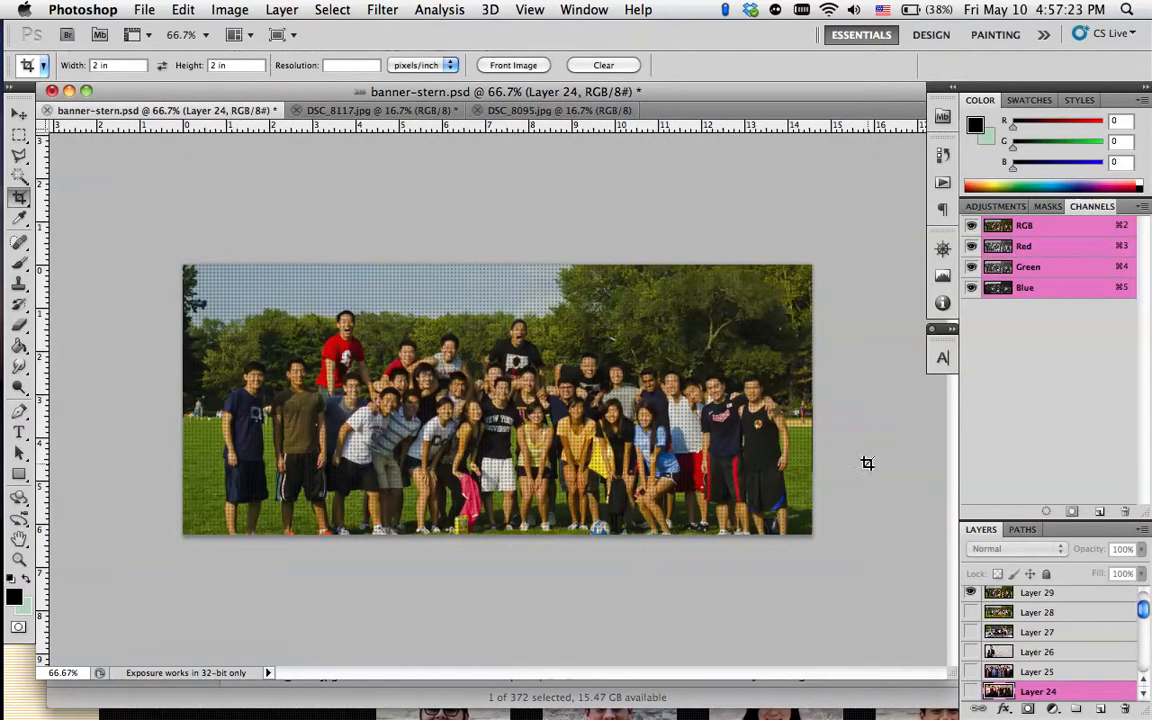
{"action": "scroll", "coordinate": [1025, 685], "scroll_direction": "up", "scroll_amount": 1}
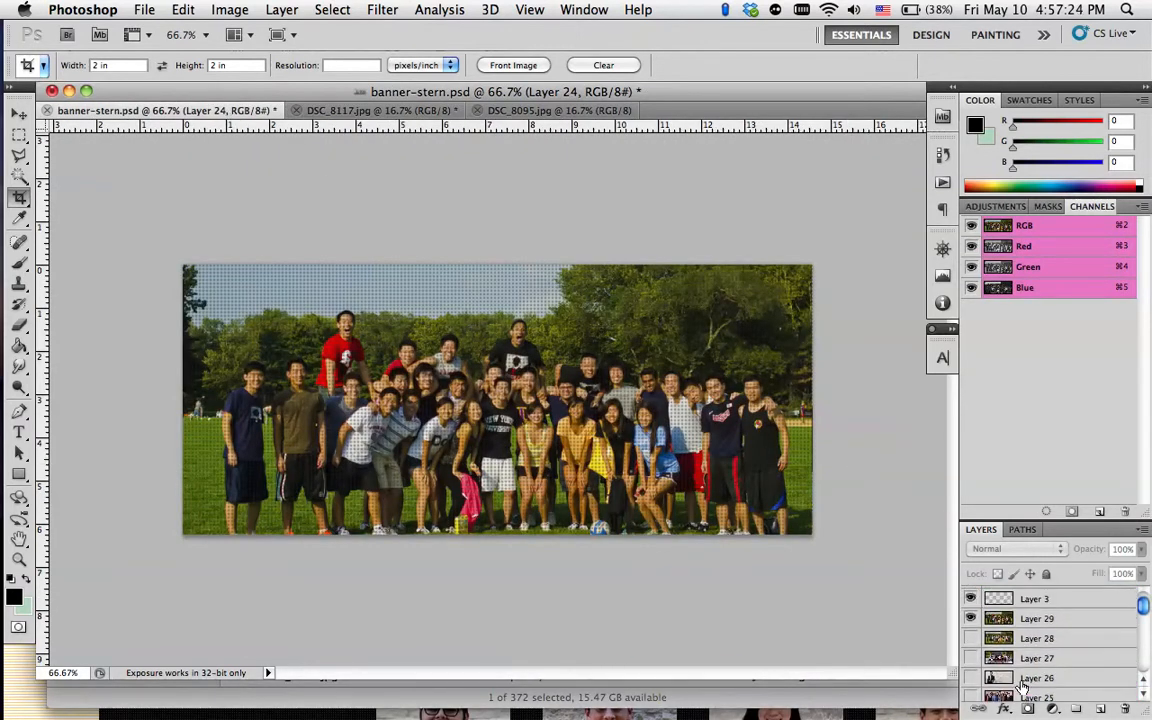
{"action": "left_click", "coordinate": [1045, 623]}
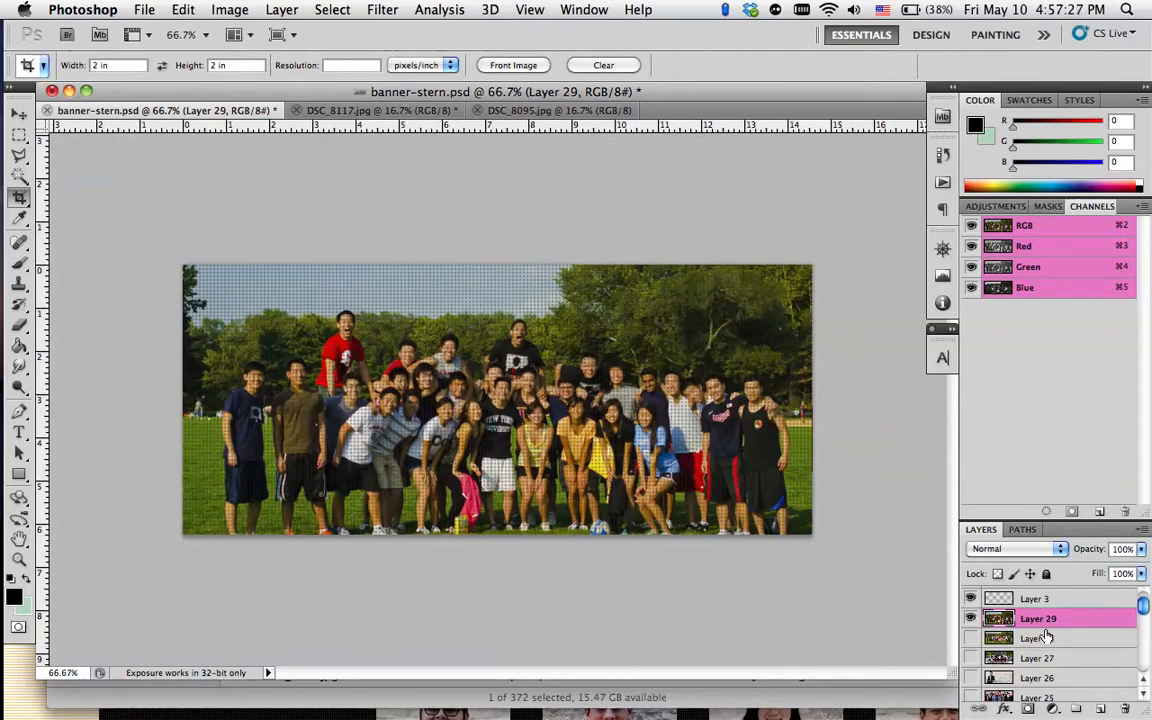
{"action": "scroll", "coordinate": [1045, 633], "scroll_direction": "up", "scroll_amount": 1}
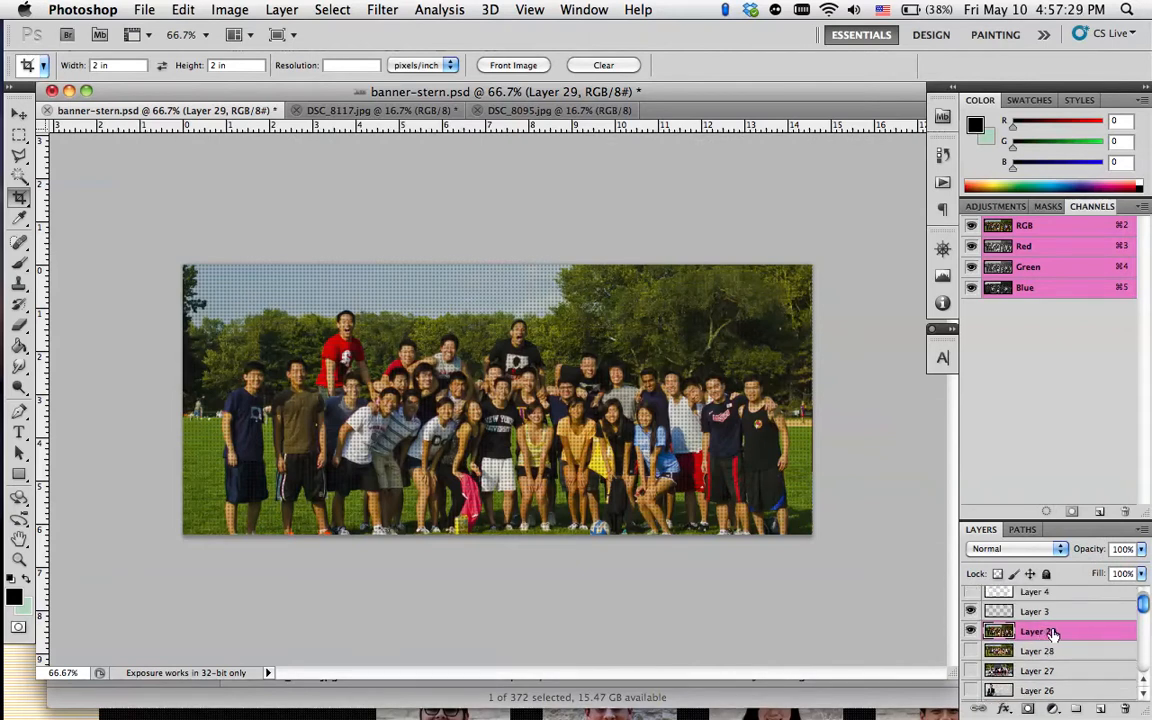
{"action": "left_click", "coordinate": [970, 631]}
{"action": "left_click", "coordinate": [970, 631]}
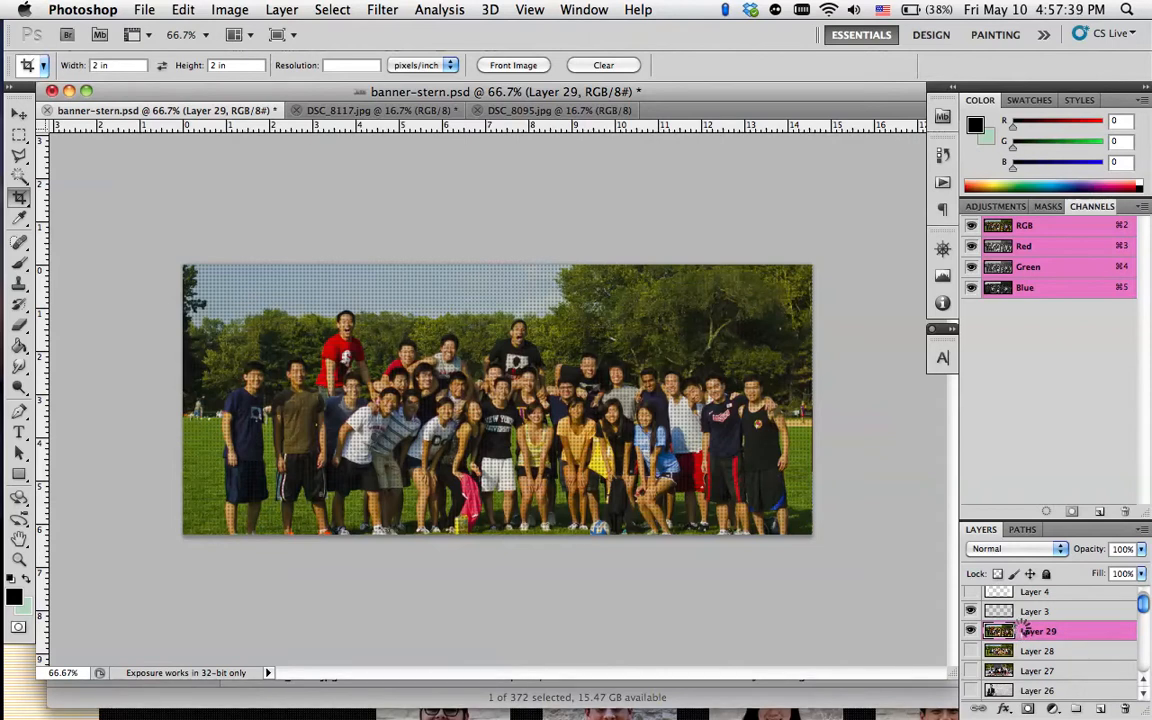
{"action": "key", "text": "super+v"}
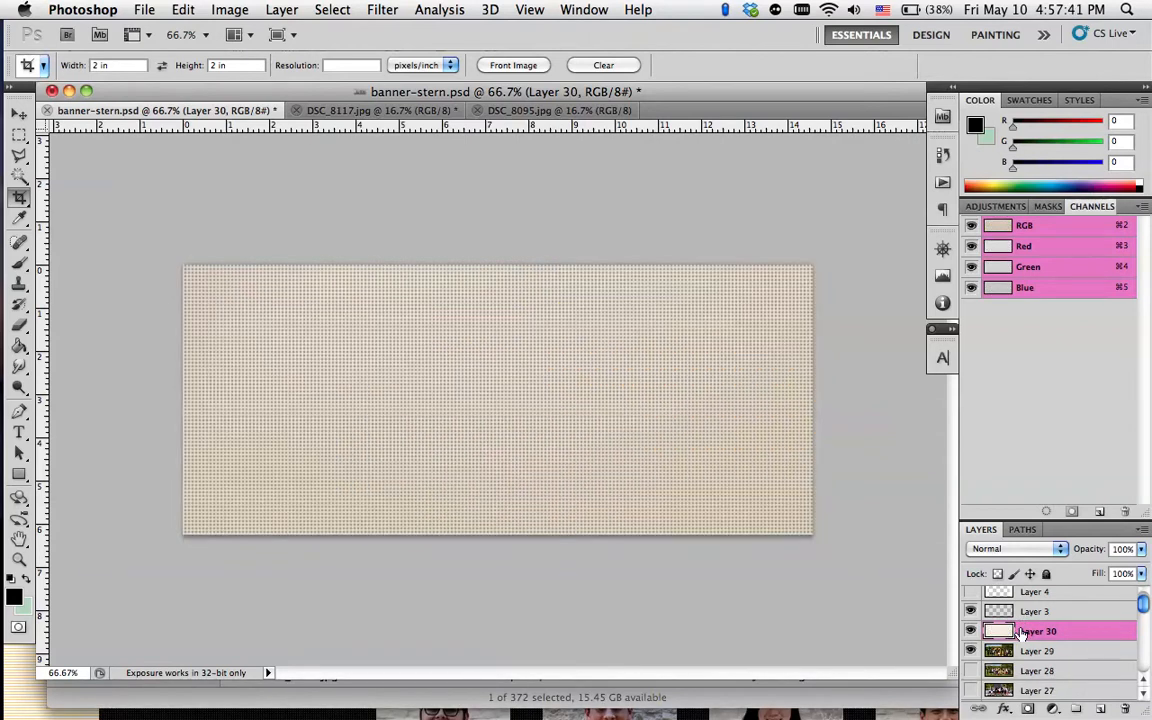
Step: Toggle the visibility of the dotted overlay on Layer 3 to check its effect over the pasted photo
{"action": "left_click", "coordinate": [970, 611]}
{"action": "left_click", "coordinate": [970, 611]}
{"action": "left_click", "coordinate": [970, 611]}
{"action": "left_click", "coordinate": [970, 611]}
Step: Free-transform the pasted photo on Layer 30, scaling it proportionally to about 17.31% and aligning it with the banner's top-left corner
{"action": "left_click", "coordinate": [1022, 650]}
{"action": "left_click", "coordinate": [1016, 633]}
{"action": "key", "text": "super+t"}
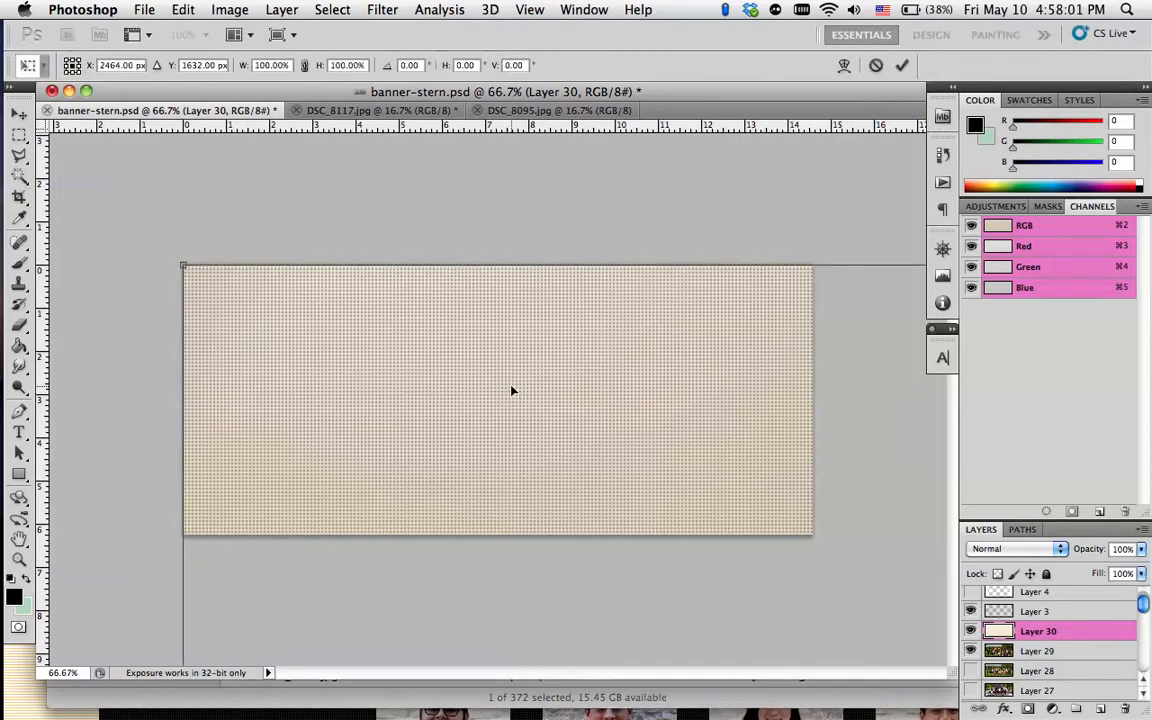
{"action": "left_click_drag", "start_coordinate": [185, 268], "coordinate": [614, 539]}
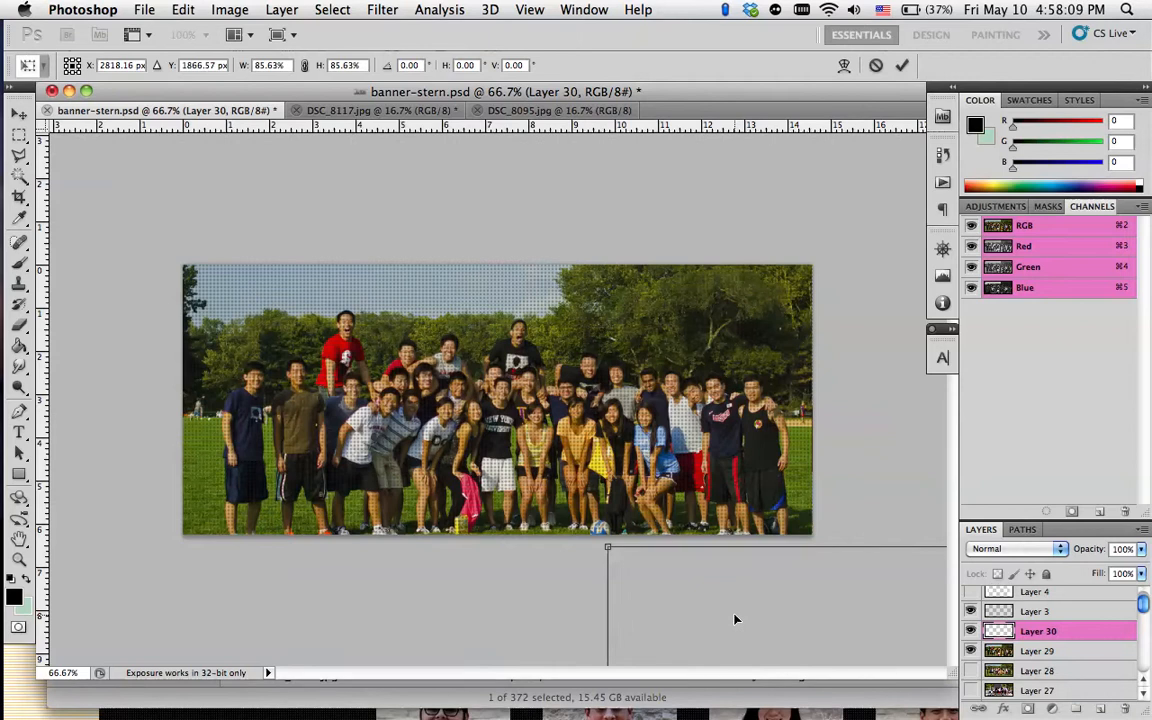
{"action": "left_click_drag", "start_coordinate": [735, 620], "coordinate": [238, 265]}
{"action": "left_click_drag", "start_coordinate": [111, 192], "coordinate": [272, 306]}
{"action": "left_click_drag", "start_coordinate": [124, 195], "coordinate": [582, 565]}
{"action": "left_click_drag", "start_coordinate": [738, 567], "coordinate": [637, 566]}
{"action": "left_click_drag", "start_coordinate": [755, 611], "coordinate": [654, 506]}
{"action": "left_click_drag", "start_coordinate": [770, 590], "coordinate": [347, 305]}
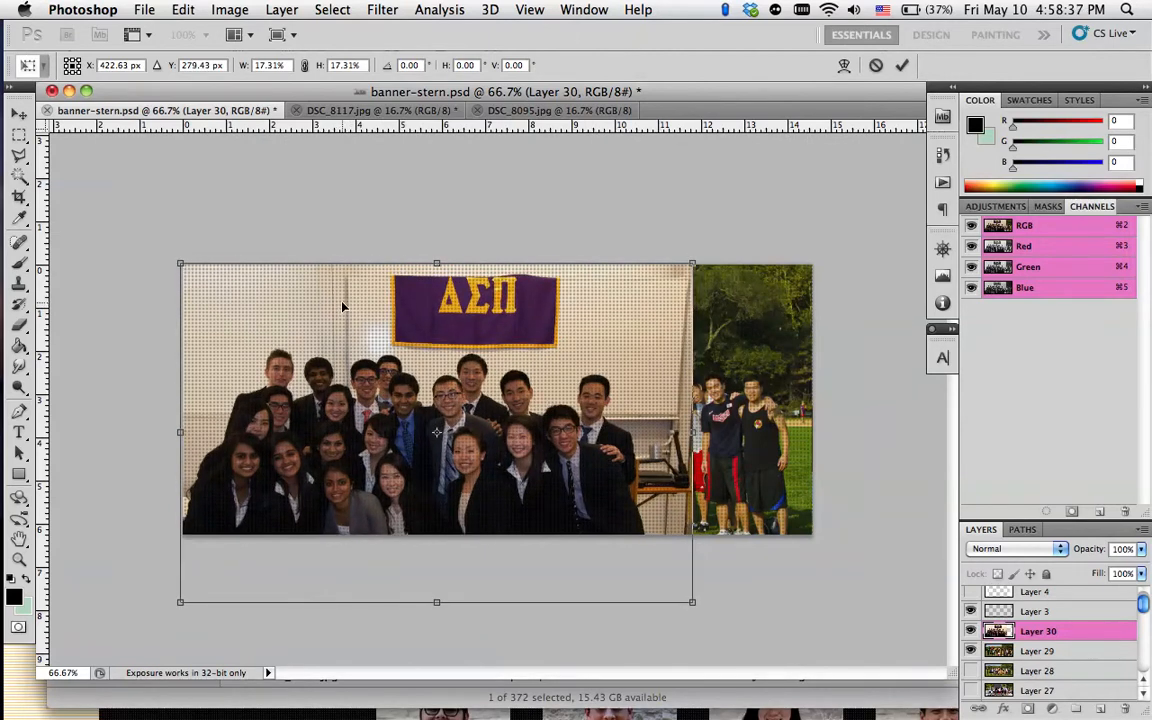
Step: Enlarge the photo proportionally to about 22.83% so it covers the banner's width, and move it up to frame the group
{"action": "left_click_drag", "start_coordinate": [692, 601], "coordinate": [814, 673]}
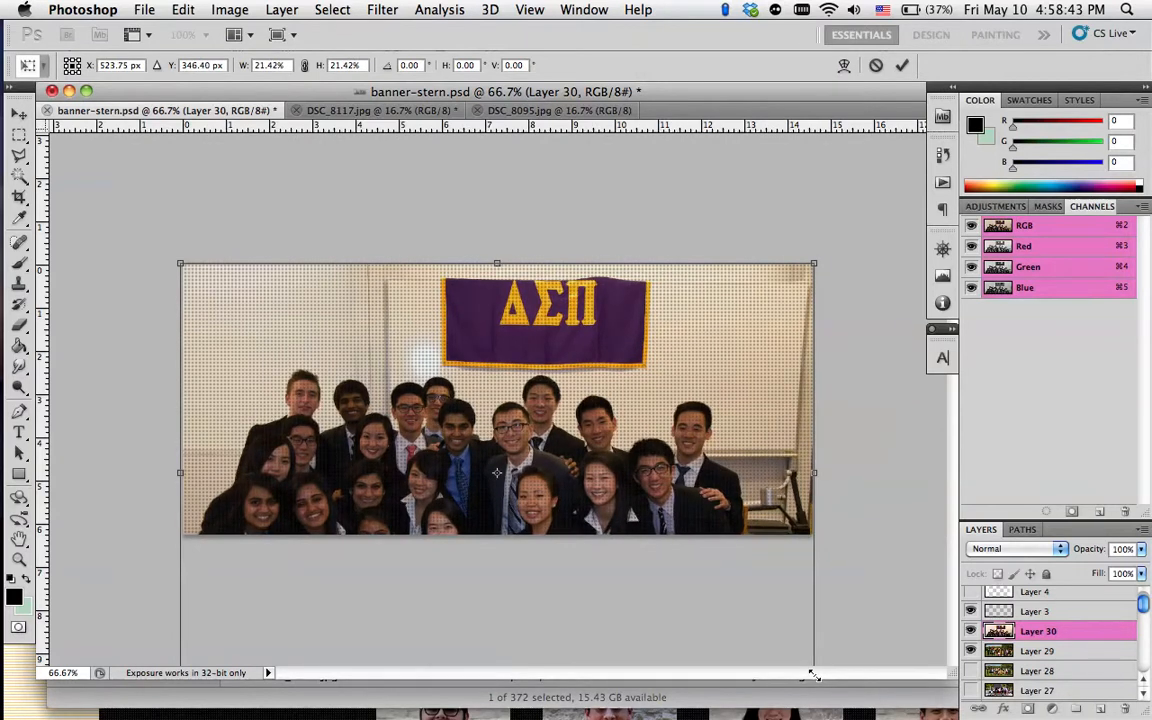
{"action": "left_click_drag", "start_coordinate": [548, 419], "coordinate": [545, 339]}
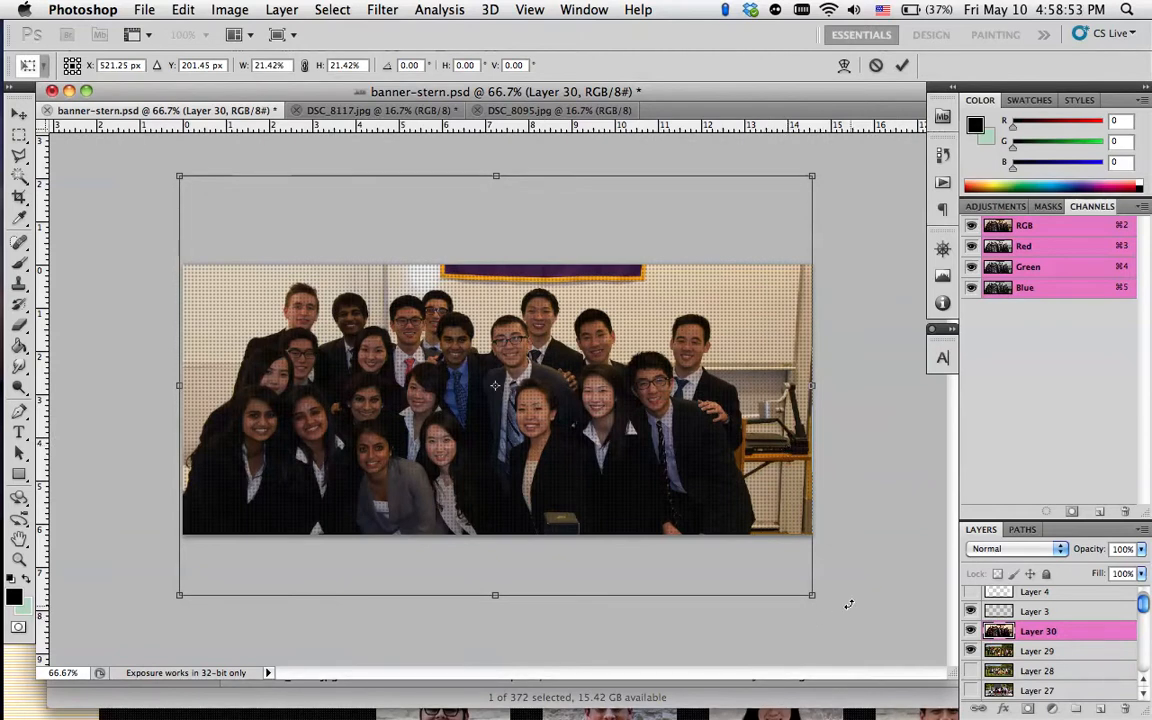
{"action": "left_click_drag", "start_coordinate": [812, 596], "coordinate": [854, 622]}
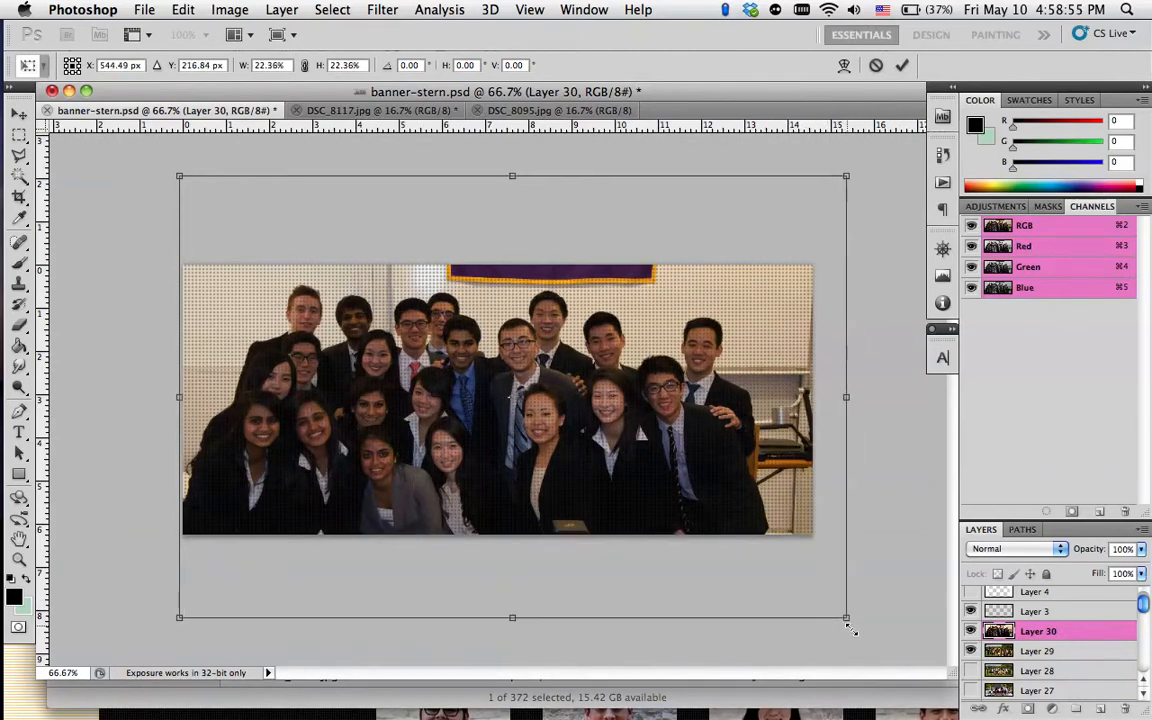
{"action": "left_click_drag", "start_coordinate": [611, 445], "coordinate": [612, 420]}
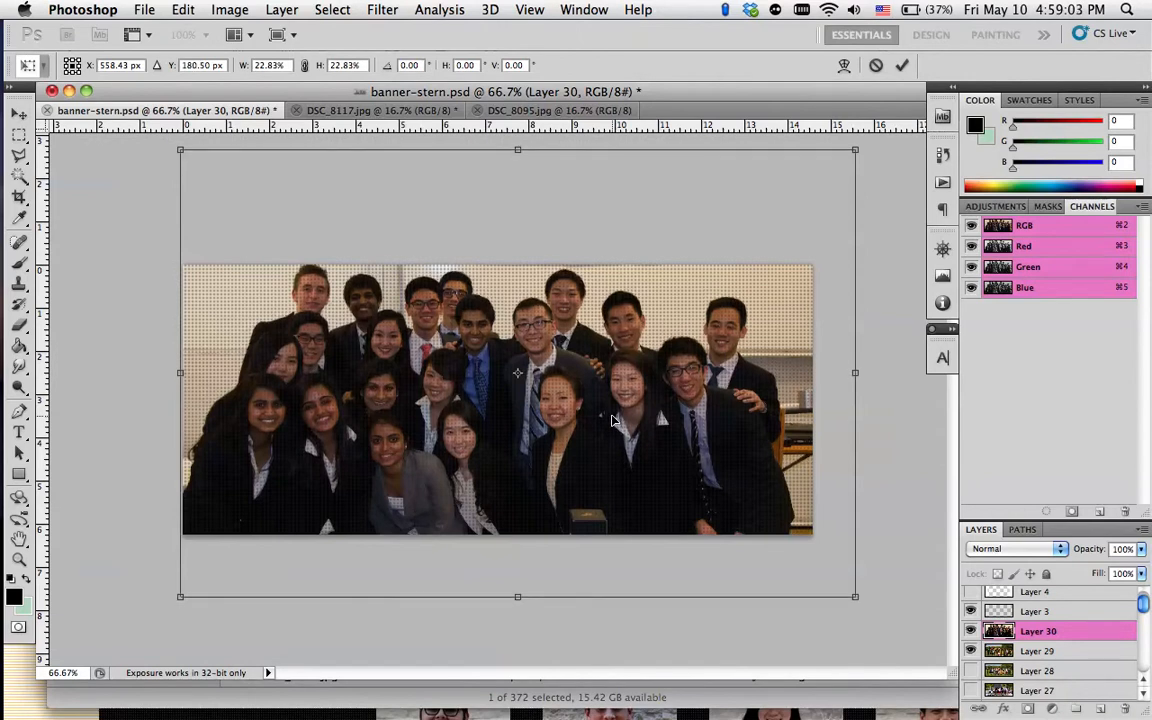
Step: Nudge the photo vertically to a Y position of 185.00 px and apply the transform
{"action": "key", "text": "Down"}
{"action": "key", "text": "Down"}
{"action": "key", "text": "Down"}
{"action": "key", "text": "Down"}
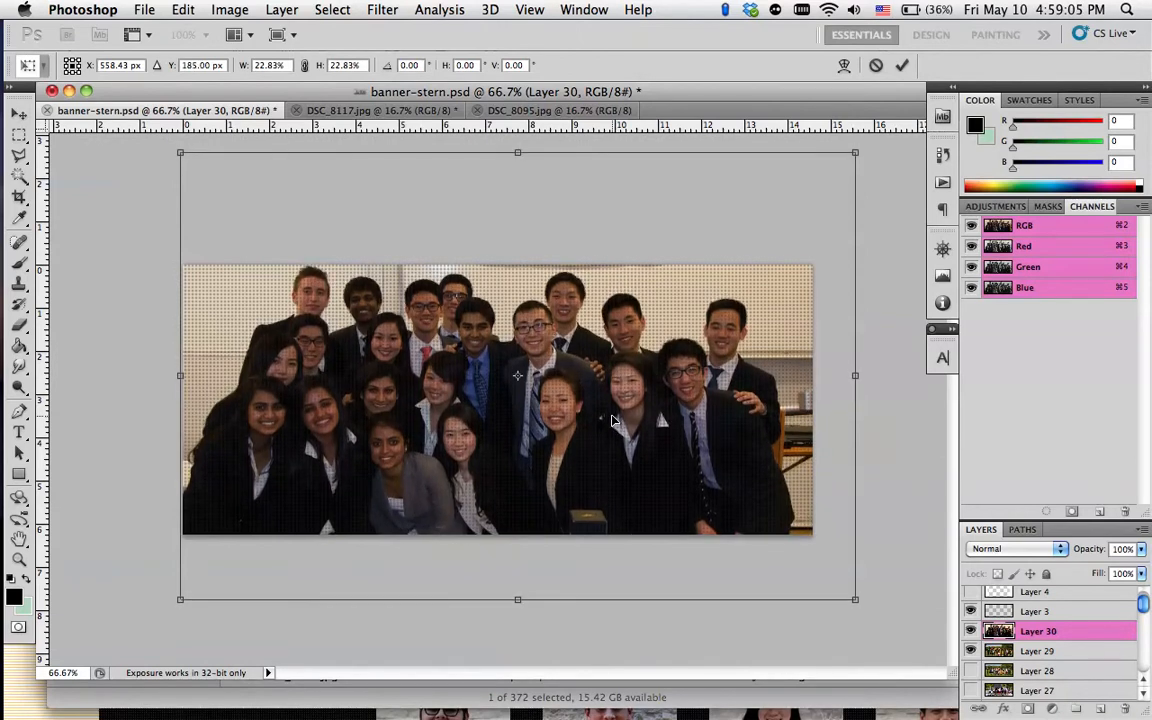
{"action": "key", "text": "Up"}
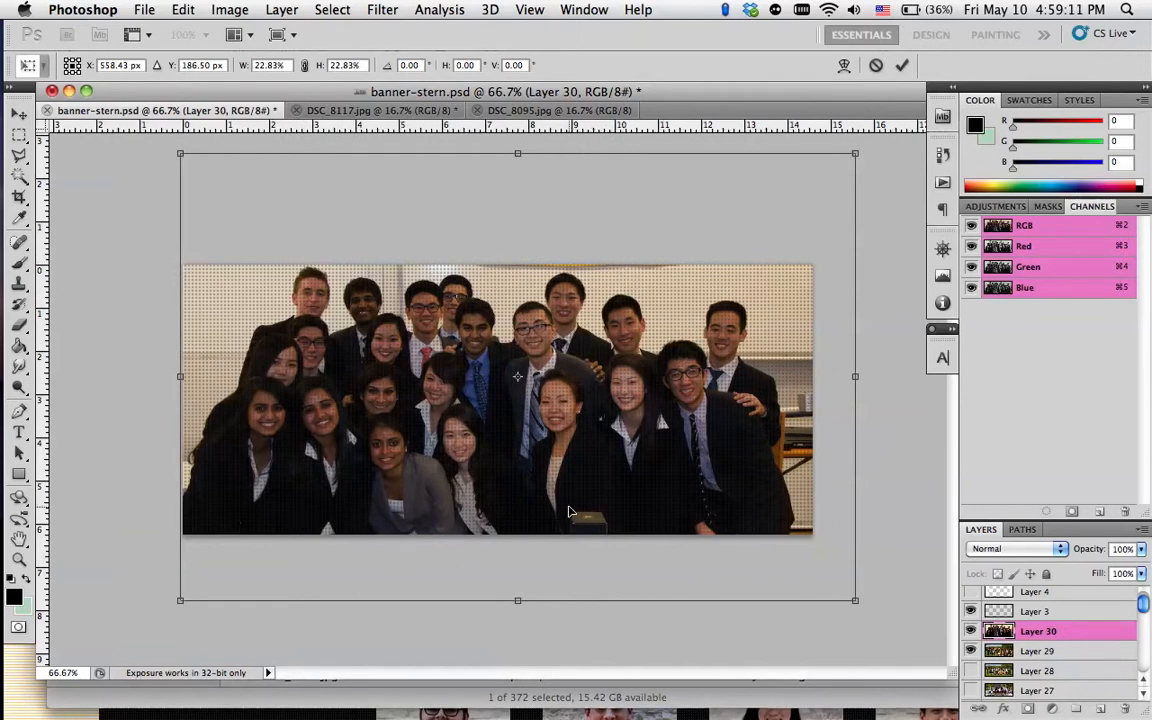
{"action": "key", "text": "Up"}
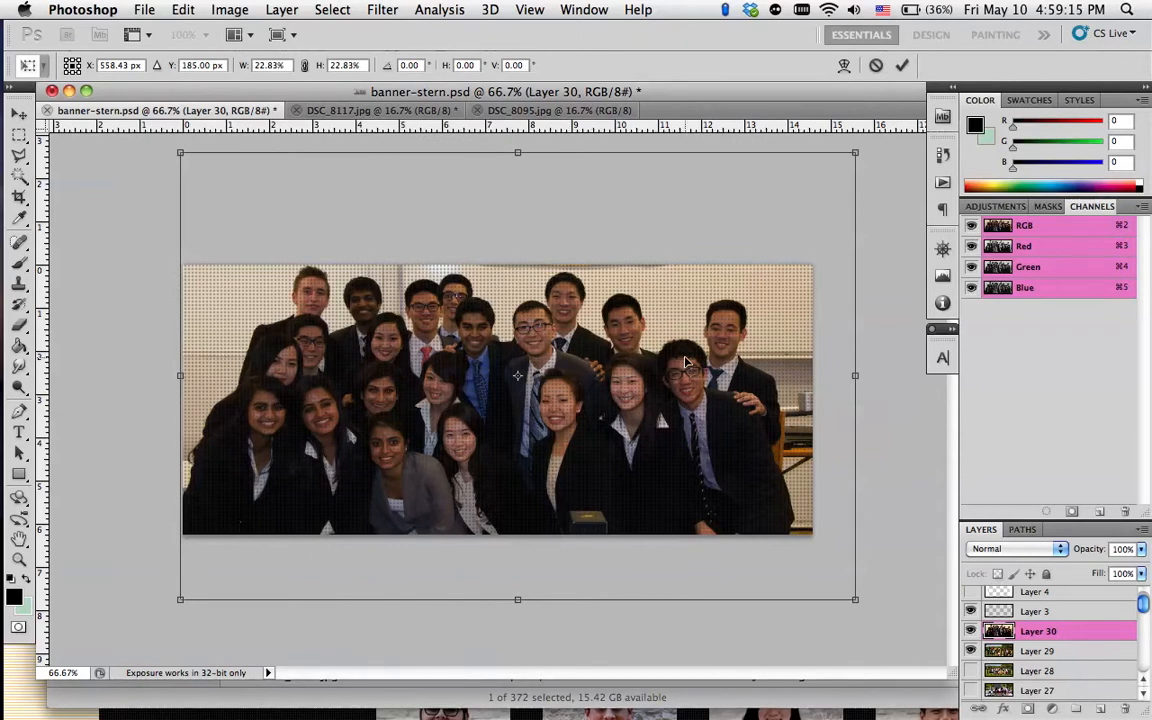
{"action": "left_click", "coordinate": [903, 65]}
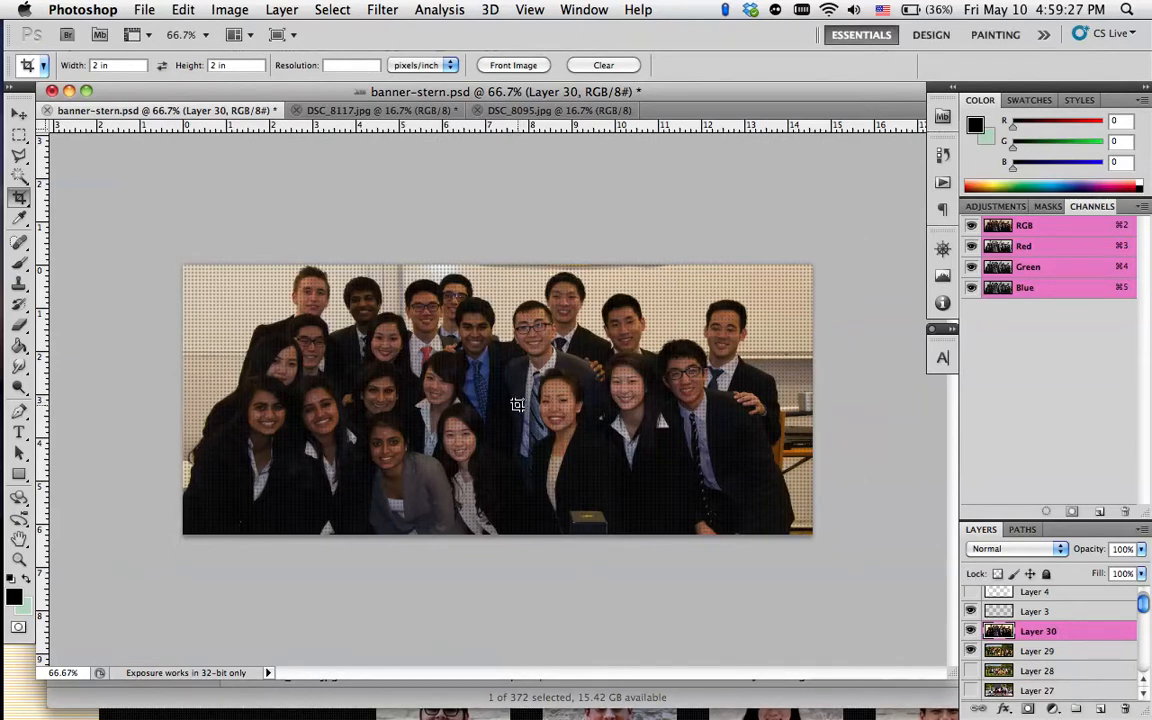
Step: Start saving the banner under a new name, choosing the img folder as destination and PNG as the format
{"action": "left_click", "coordinate": [92, 10]}
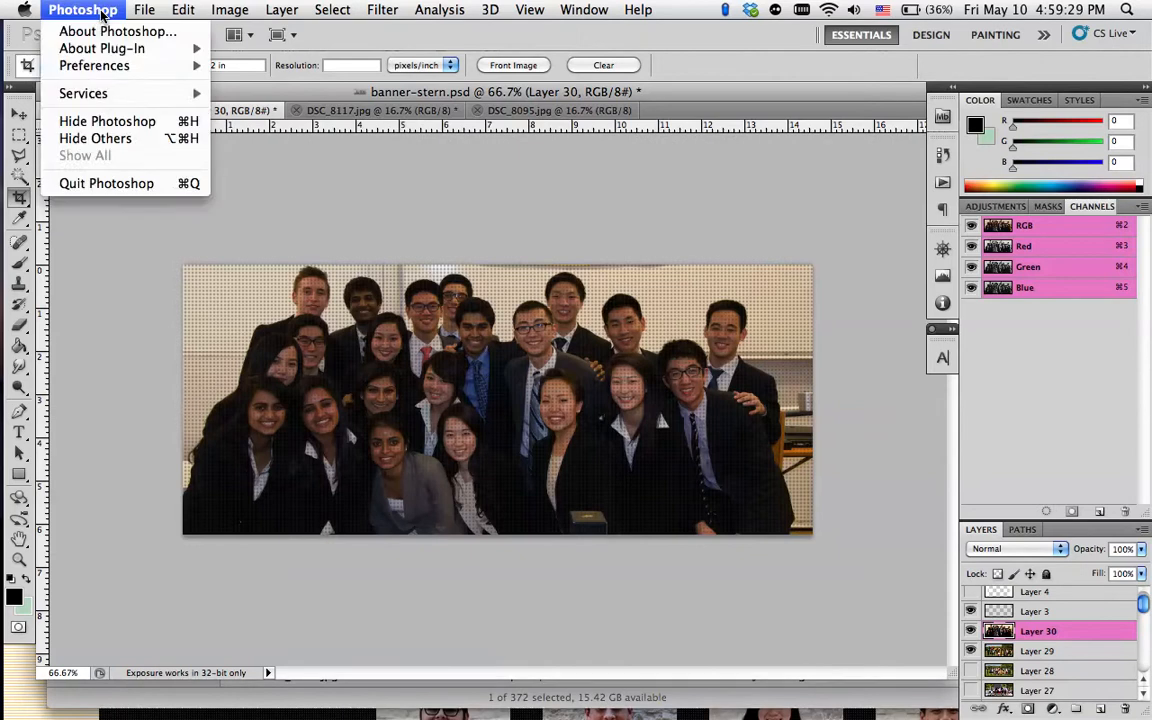
{"action": "left_click", "coordinate": [158, 288]}
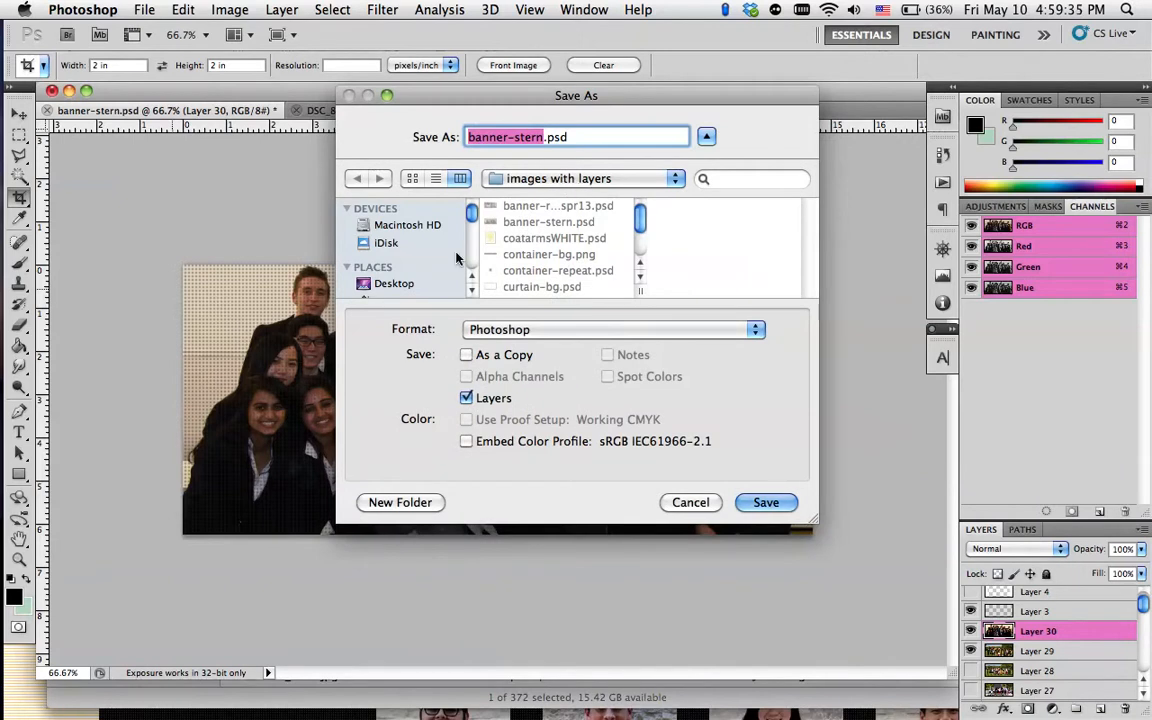
{"action": "left_click", "coordinate": [562, 180]}
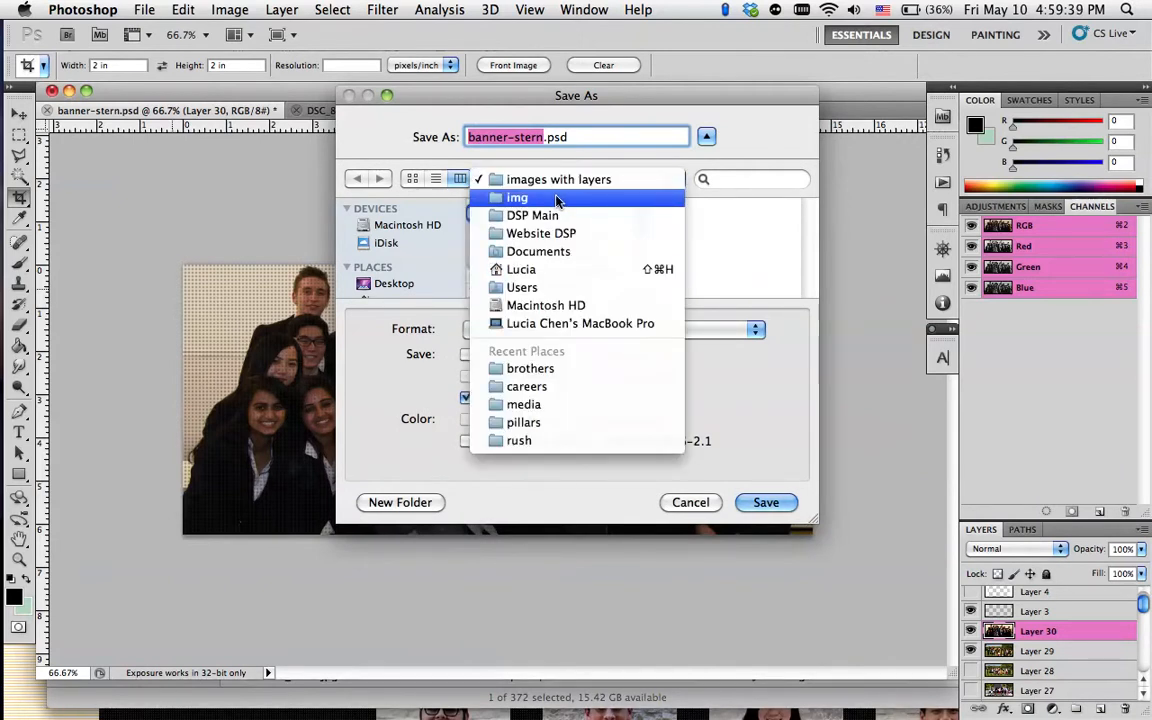
{"action": "left_click", "coordinate": [557, 199]}
{"action": "left_click", "coordinate": [522, 331]}
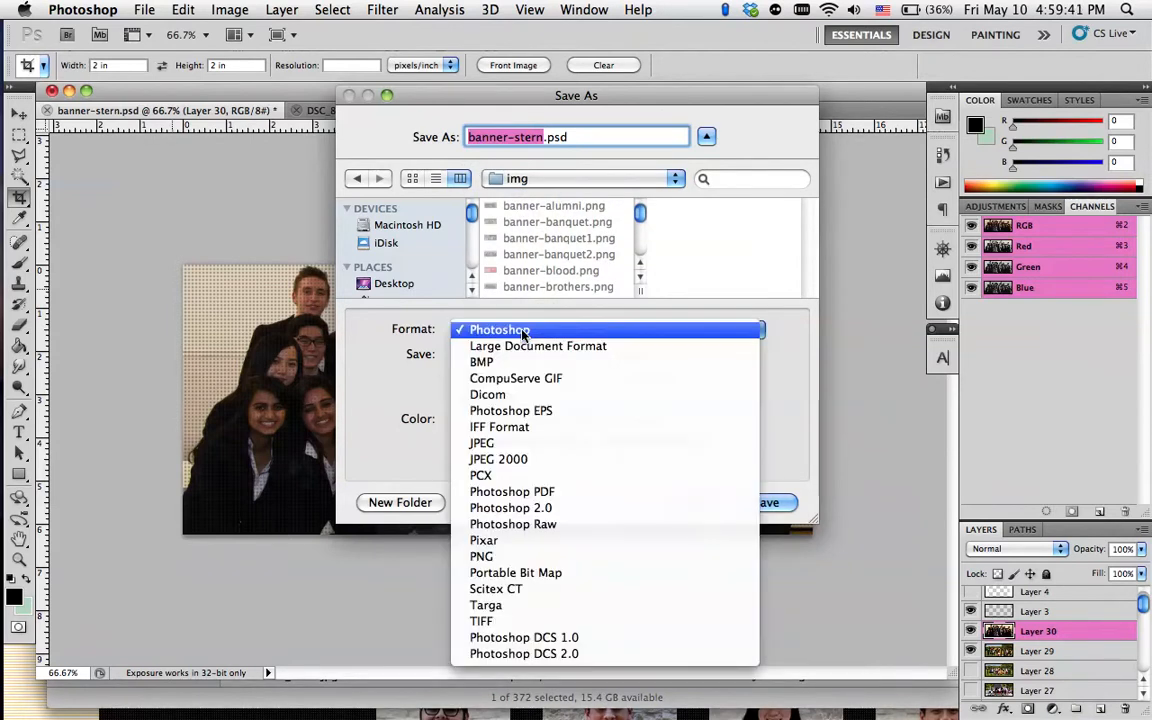
{"action": "left_click", "coordinate": [493, 557]}
Step: Name the PNG copy banner-nu.png, matching the naming of the other banners, and save it
{"action": "scroll", "coordinate": [575, 231], "scroll_direction": "down", "scroll_amount": 5}
{"action": "scroll", "coordinate": [577, 231], "scroll_direction": "down", "scroll_amount": 5}
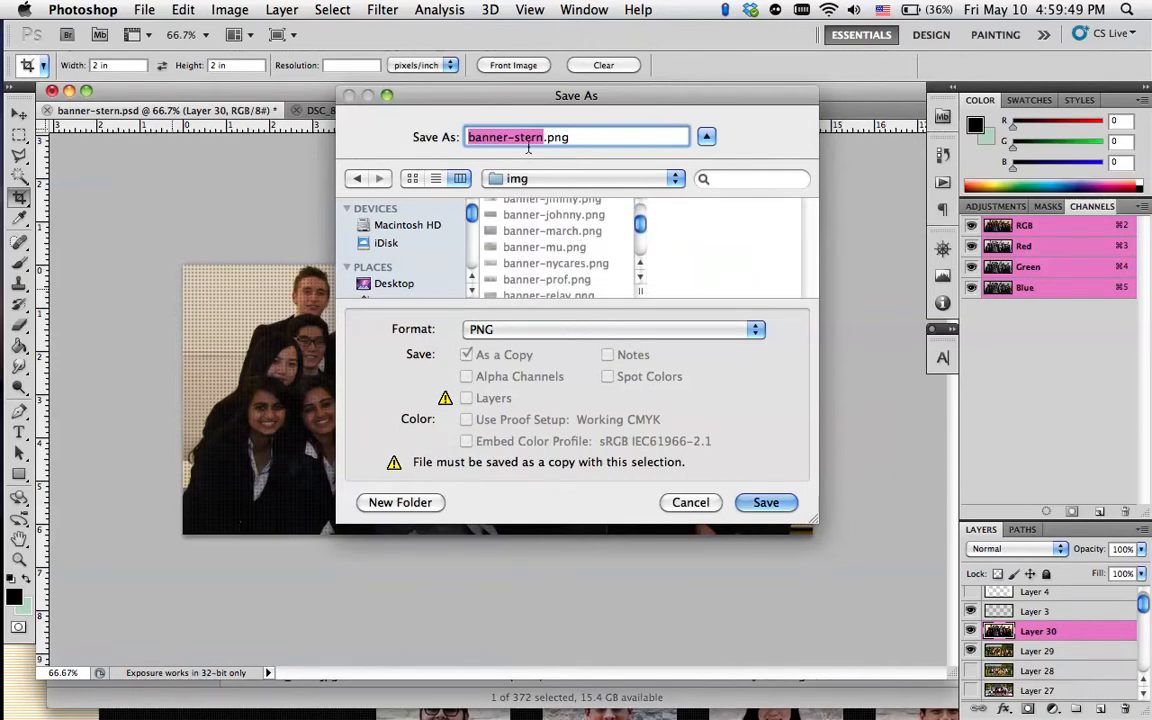
{"action": "double_click", "coordinate": [524, 140]}
{"action": "type", "text": "mu"}
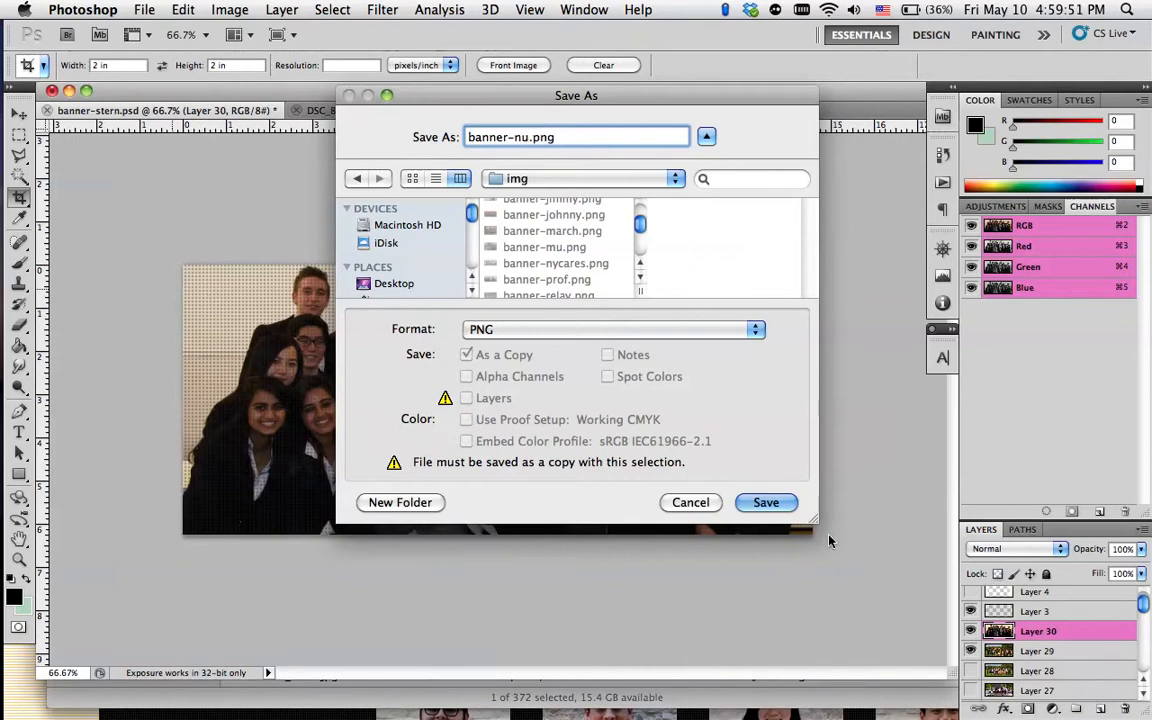
{"action": "left_click", "coordinate": [766, 503]}
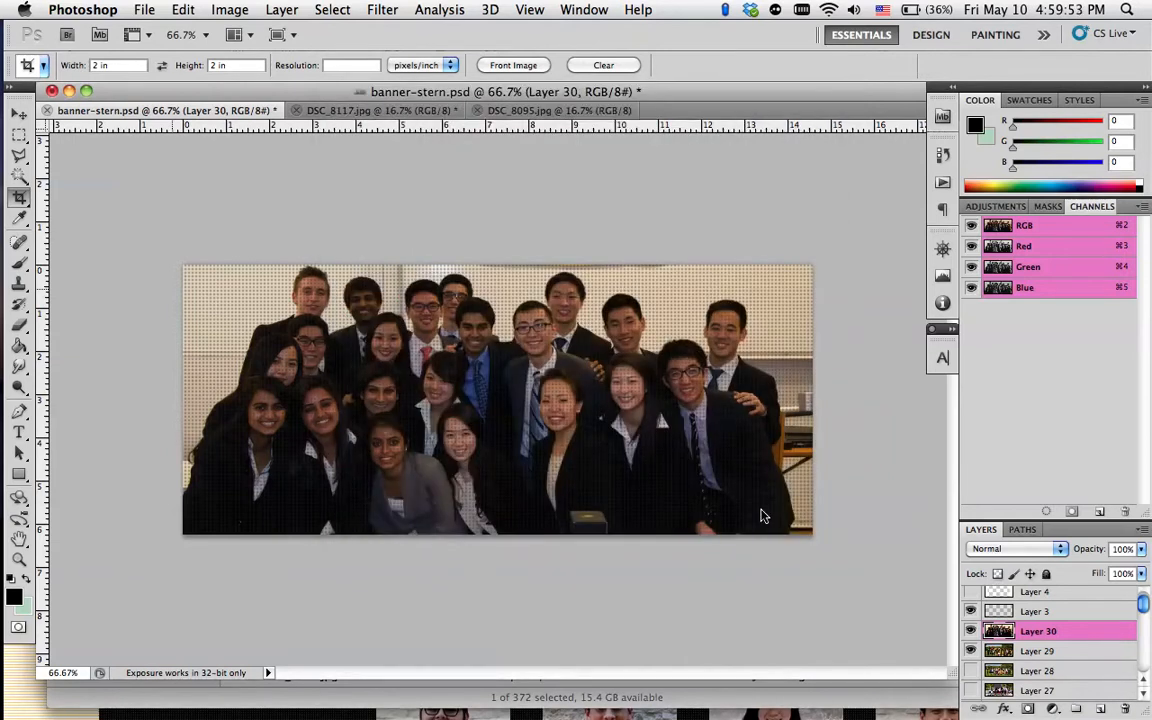
{"action": "left_click", "coordinate": [630, 238]}
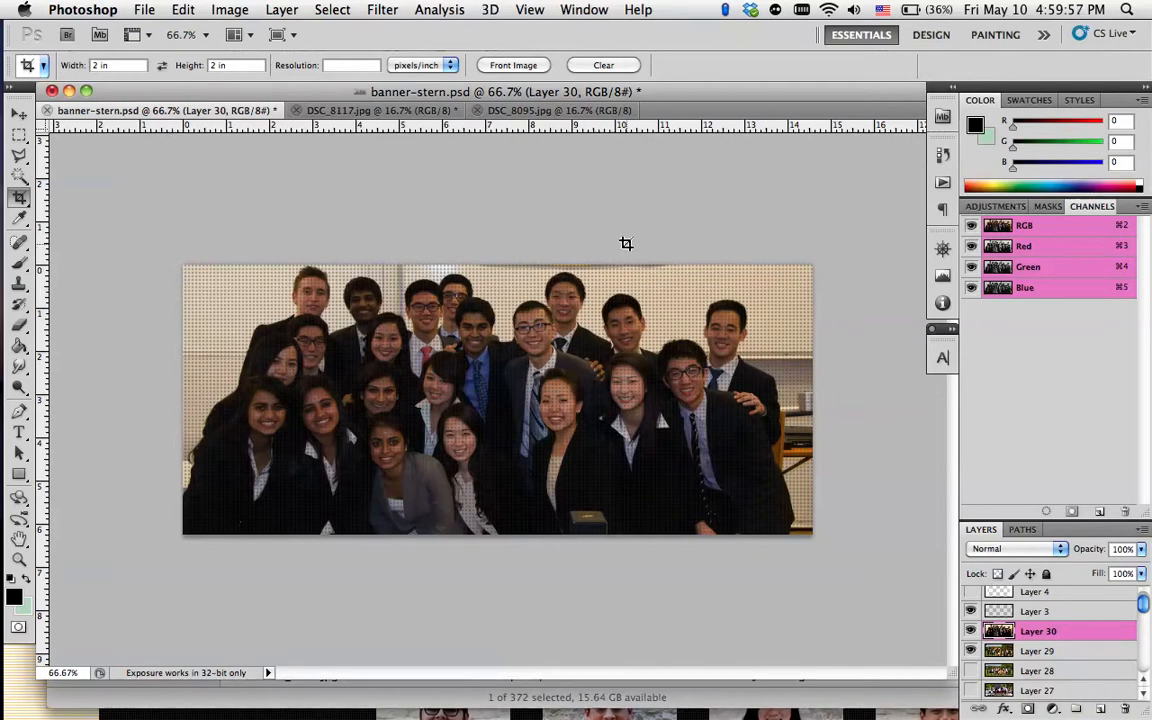
Step: Switch to Fetch, reconnect to the web server and open the img folder in its root directory
{"action": "mouse_move", "coordinate": [3, 328]}
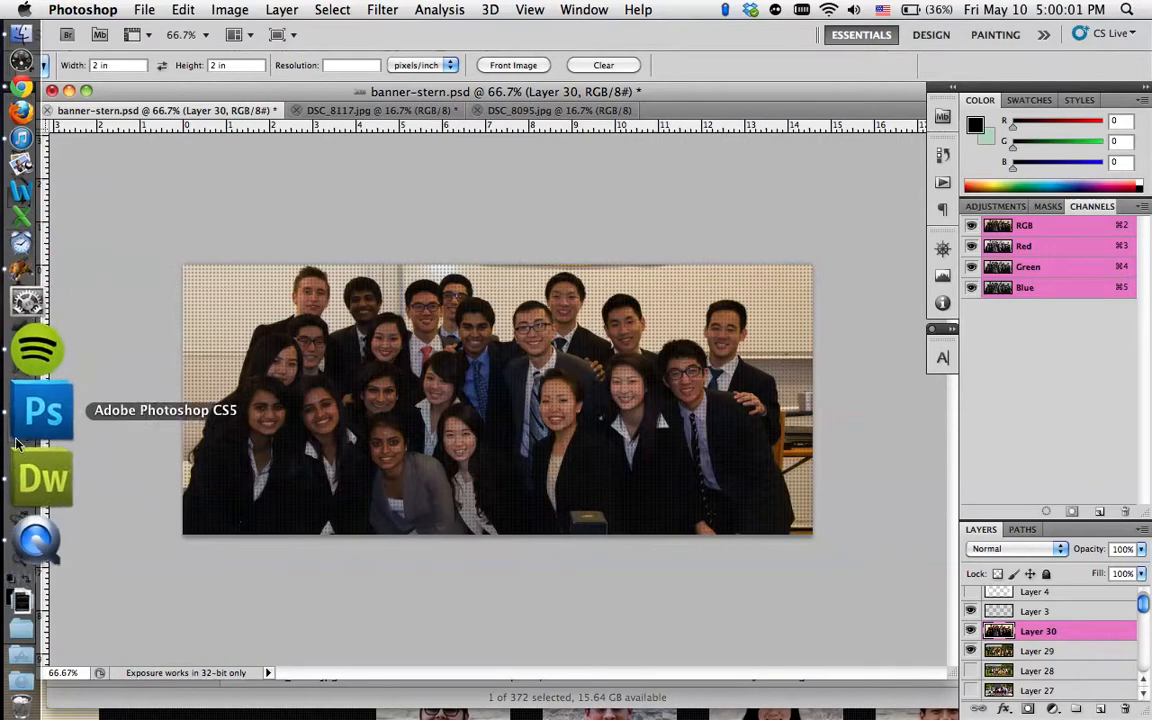
{"action": "left_click", "coordinate": [20, 352]}
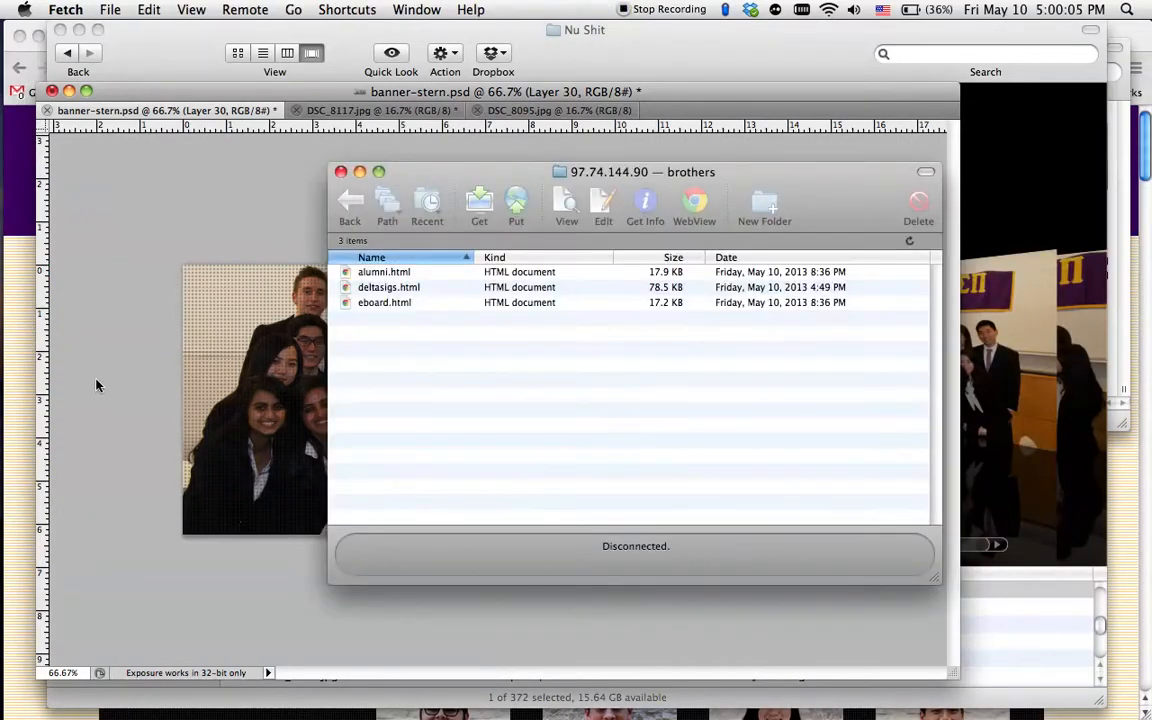
{"action": "left_click", "coordinate": [343, 208]}
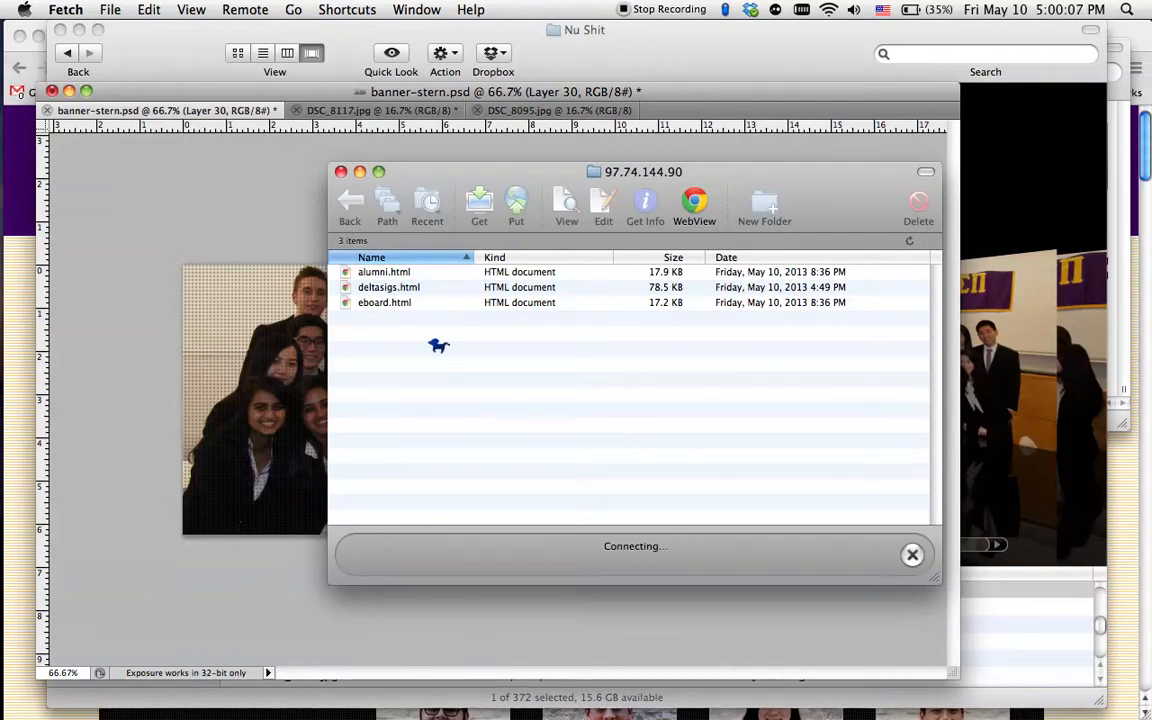
{"action": "double_click", "coordinate": [365, 380]}
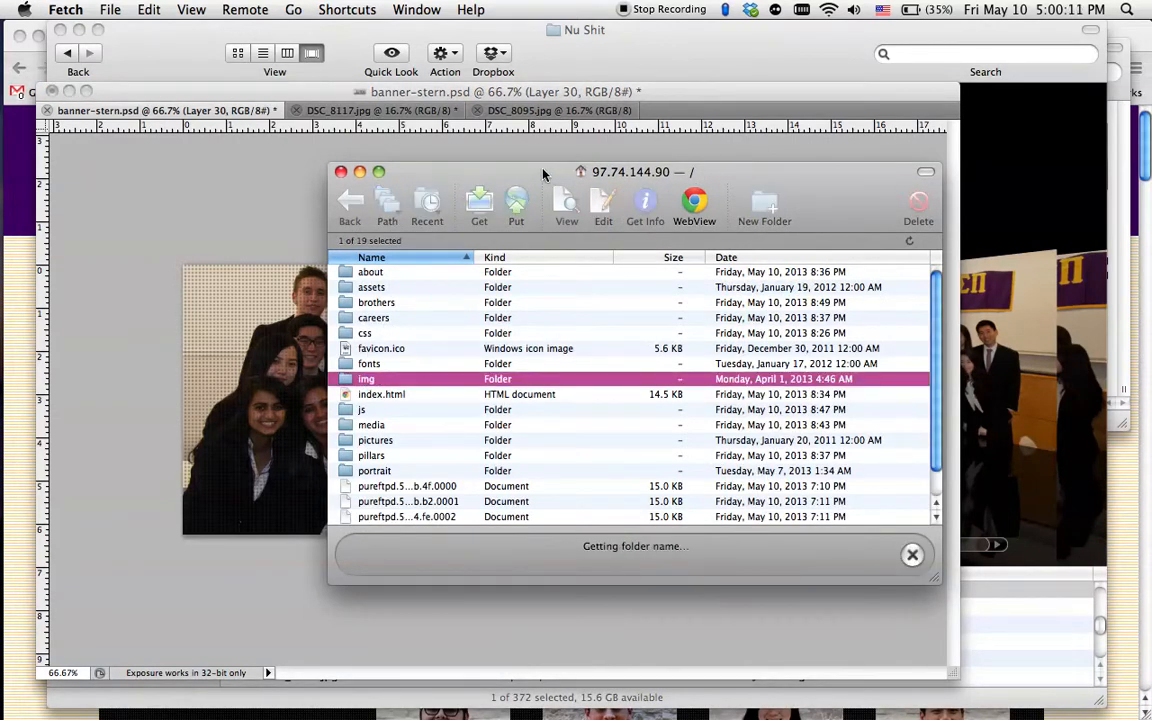
Step: Upload banner-nu.png from the local img folder to the server's img folder
{"action": "left_click", "coordinate": [515, 205]}
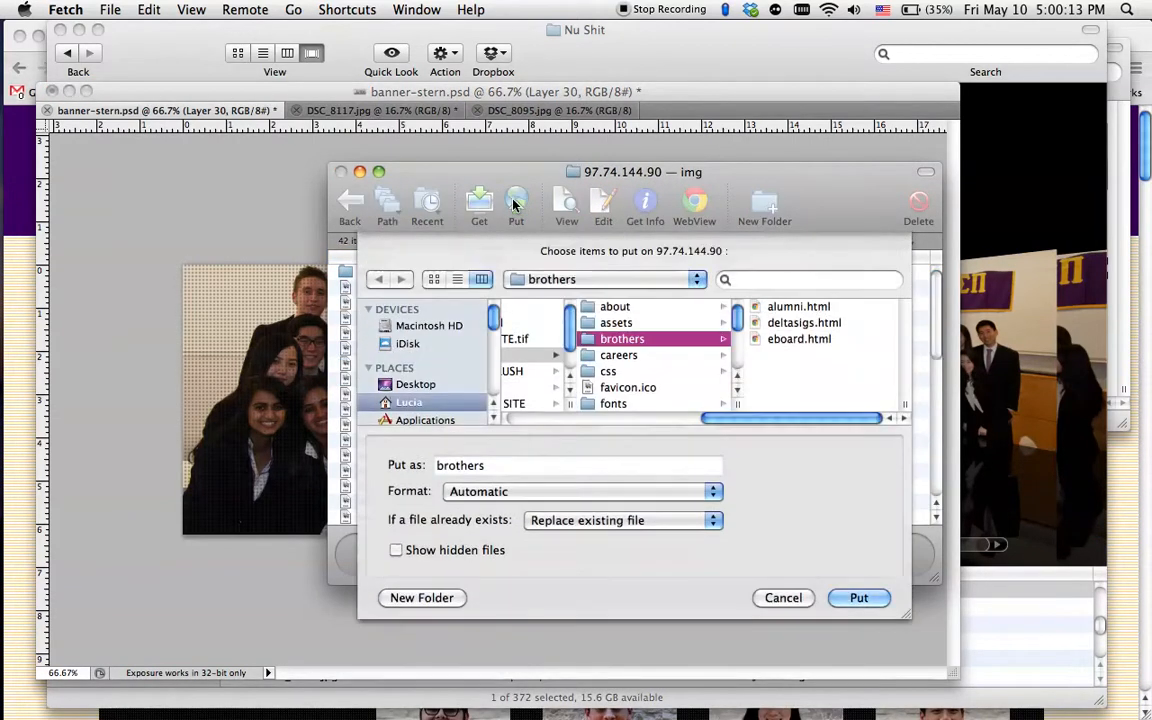
{"action": "scroll", "coordinate": [625, 390], "scroll_direction": "down", "scroll_amount": 1}
{"action": "left_click", "coordinate": [614, 404]}
{"action": "scroll", "coordinate": [795, 330], "scroll_direction": "down", "scroll_amount": 5}
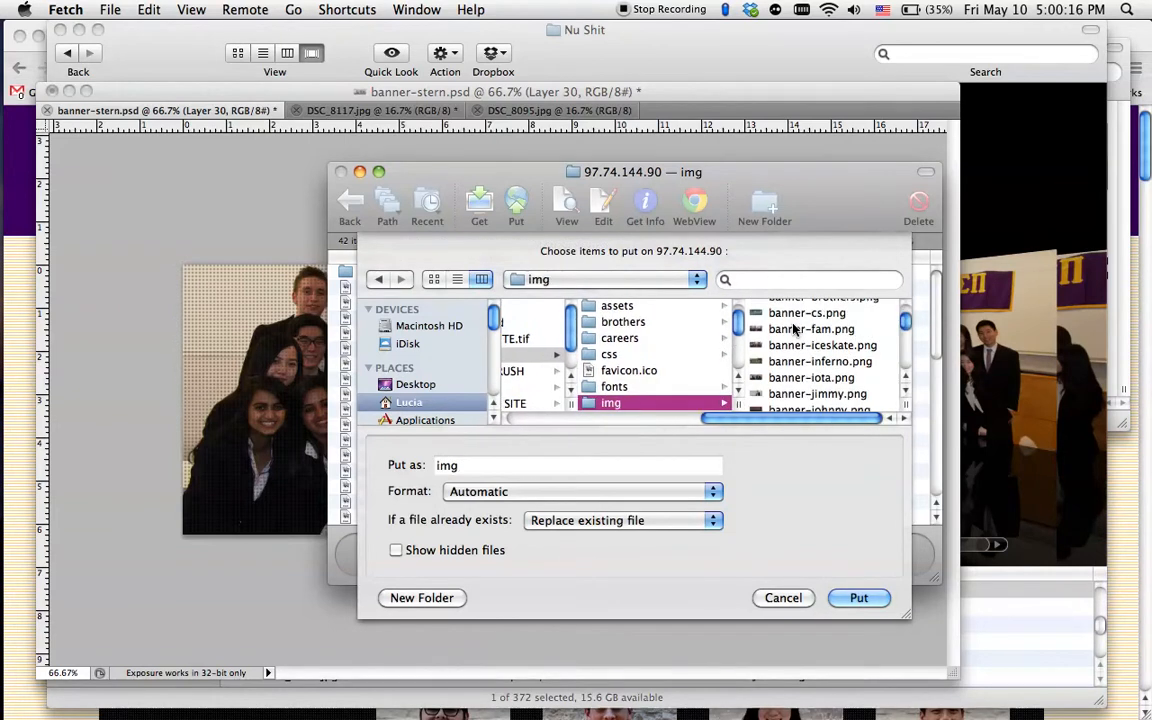
{"action": "scroll", "coordinate": [795, 330], "scroll_direction": "down", "scroll_amount": 3}
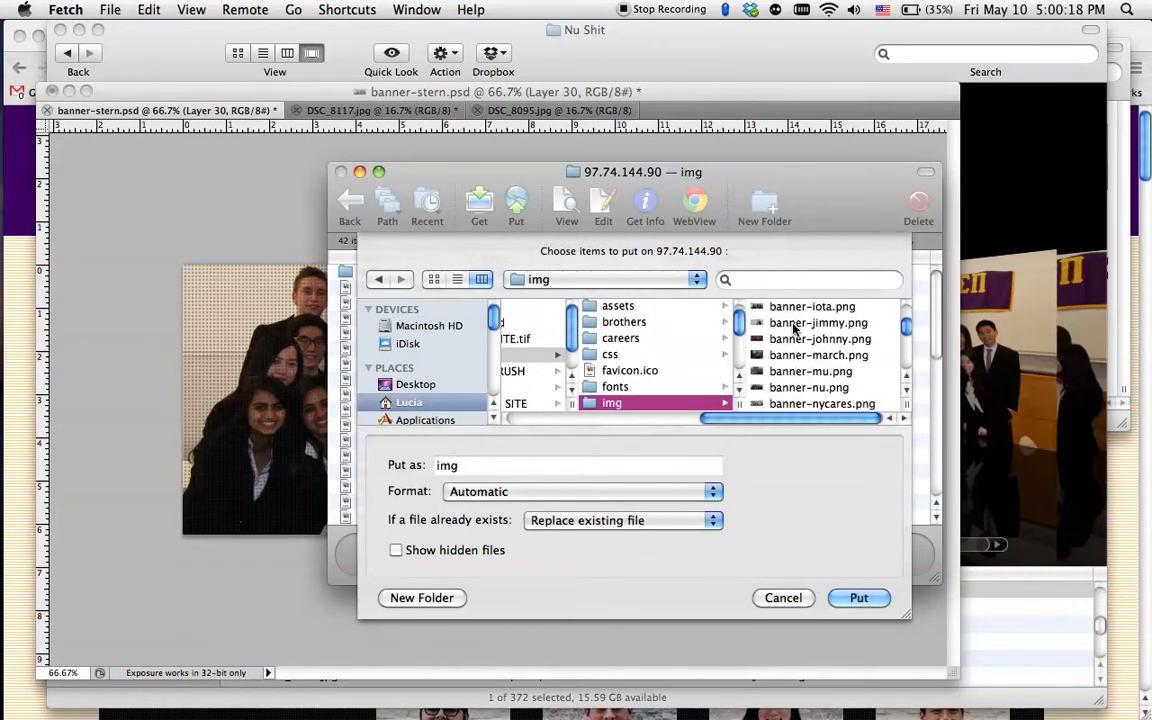
{"action": "left_click", "coordinate": [789, 388]}
{"action": "double_click", "coordinate": [789, 391]}
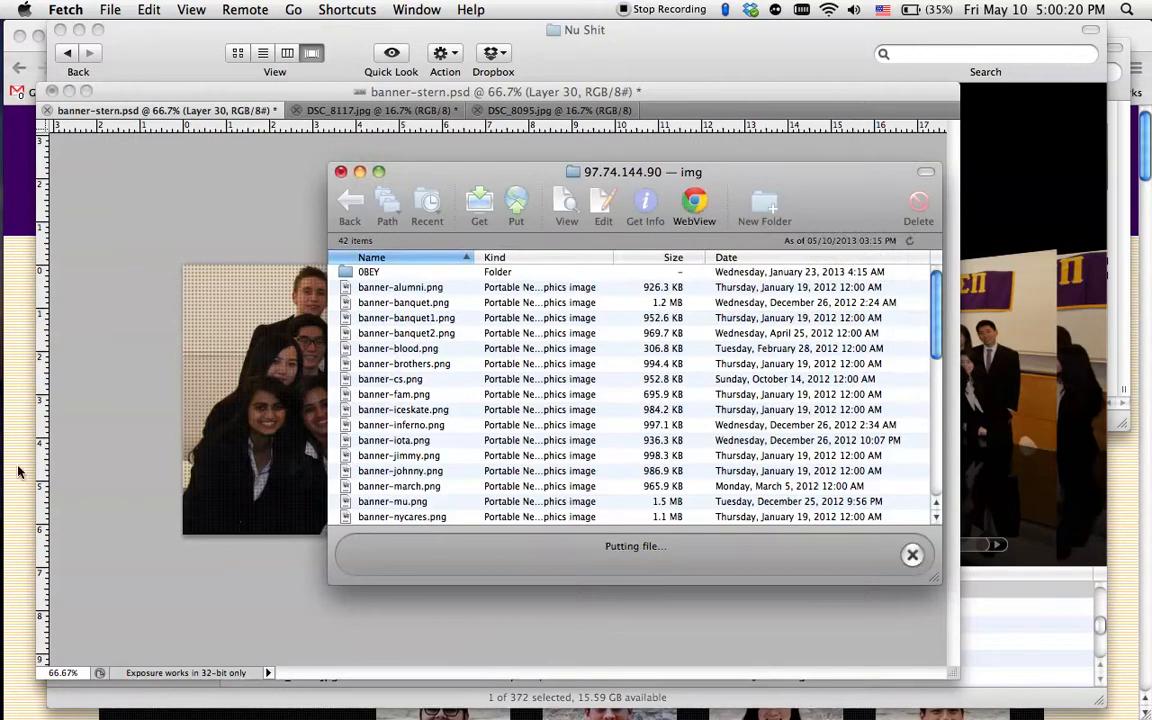
Step: Switch to Dreamweaver, set the header image source in deltasigs.html to ../img/banner-nu.png, and save the page
{"action": "mouse_move", "coordinate": [2, 508]}
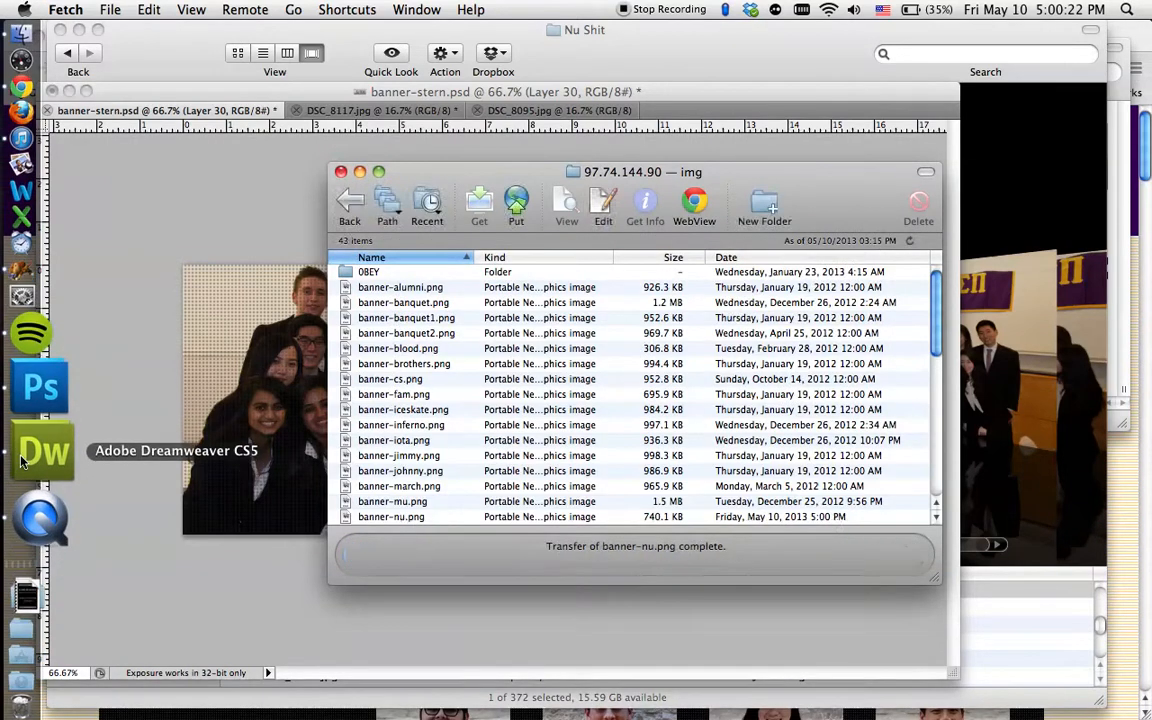
{"action": "left_click", "coordinate": [22, 458]}
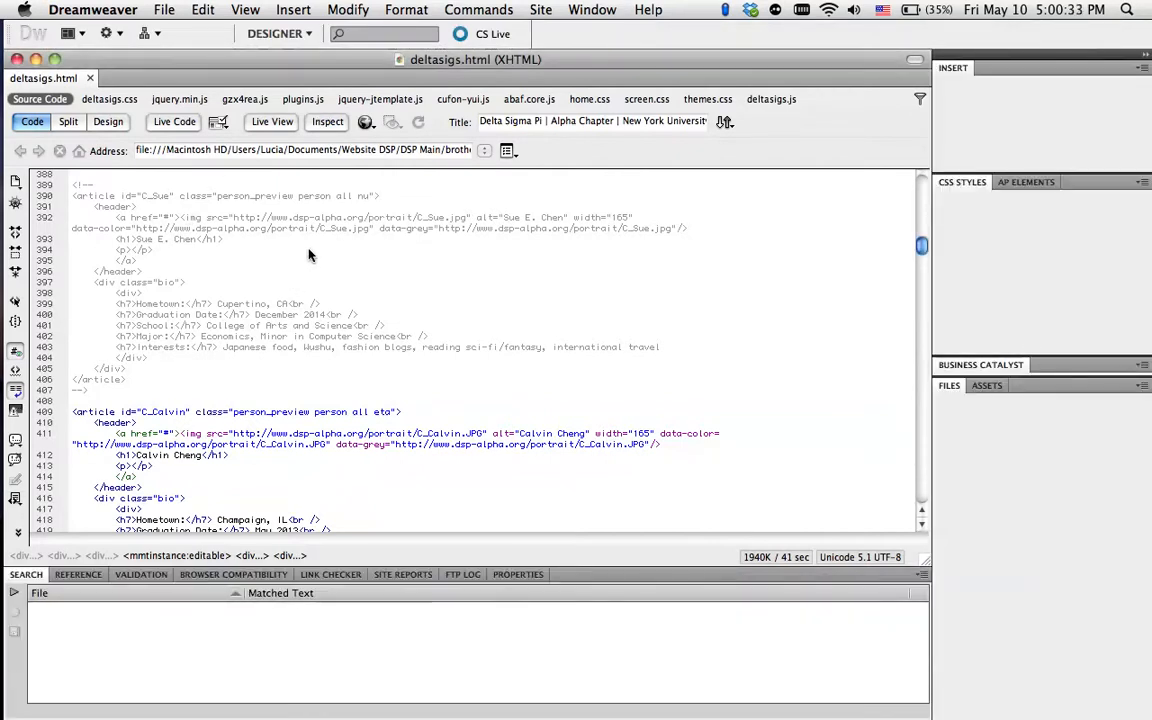
{"action": "left_click", "coordinate": [922, 222]}
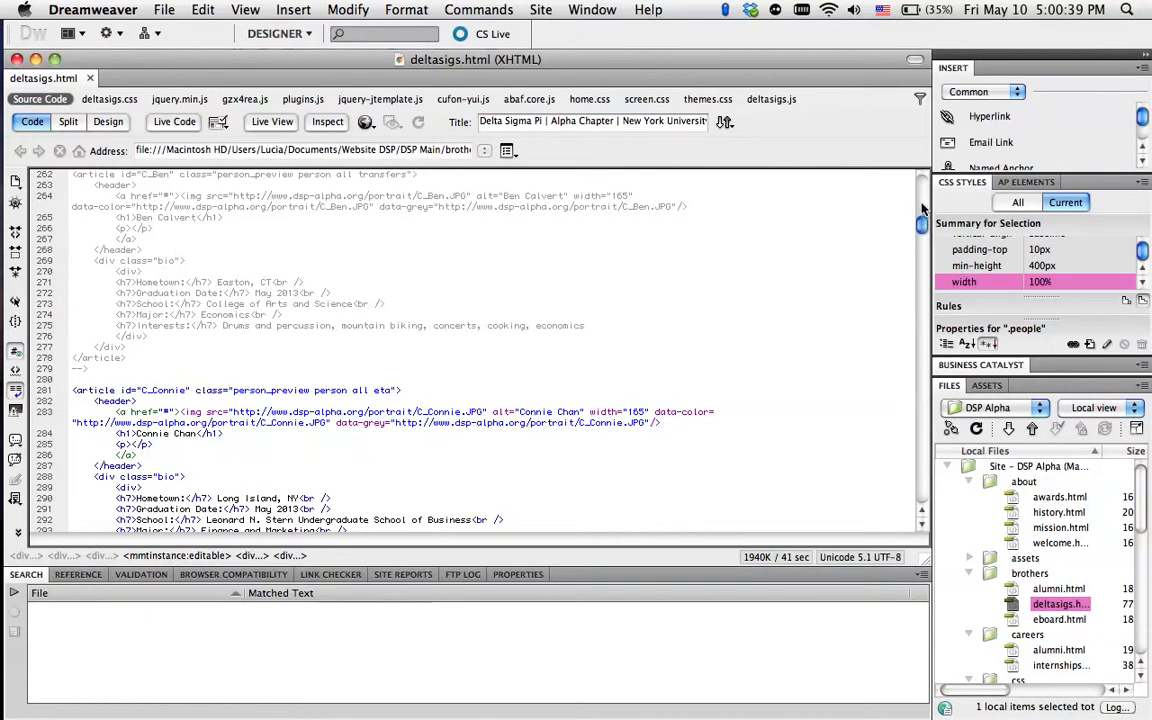
{"action": "left_click", "coordinate": [924, 210]}
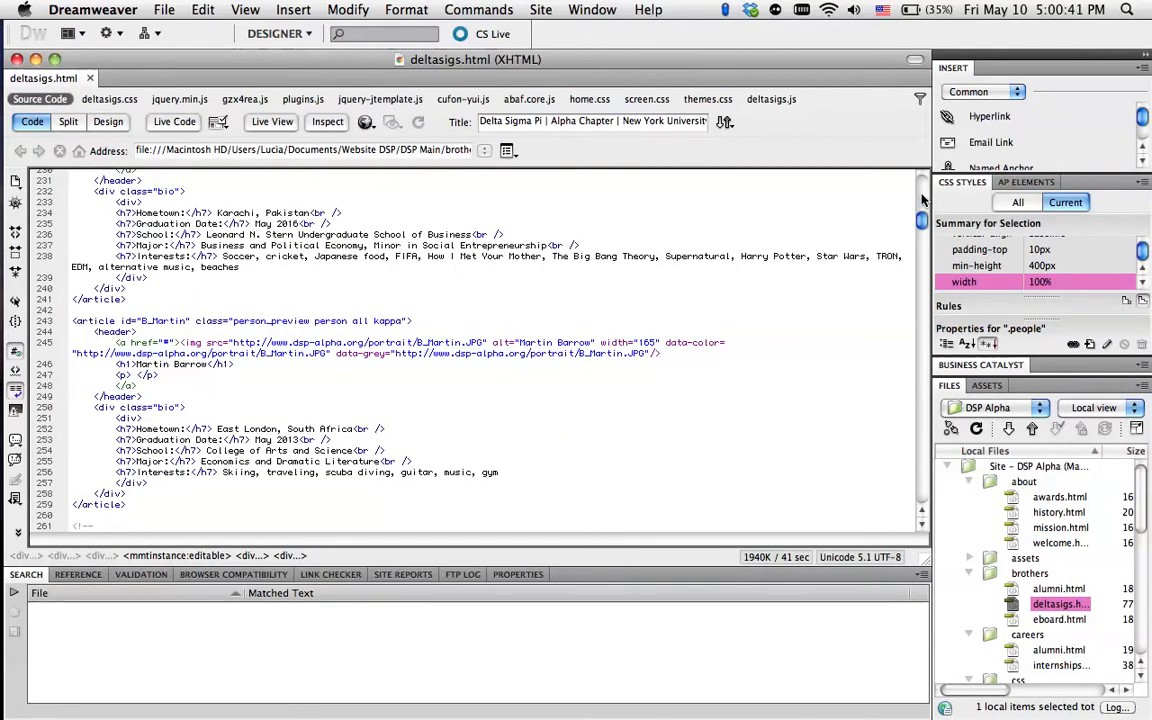
{"action": "left_click", "coordinate": [924, 201]}
{"action": "scroll", "coordinate": [472, 350], "scroll_direction": "up", "scroll_amount": 8}
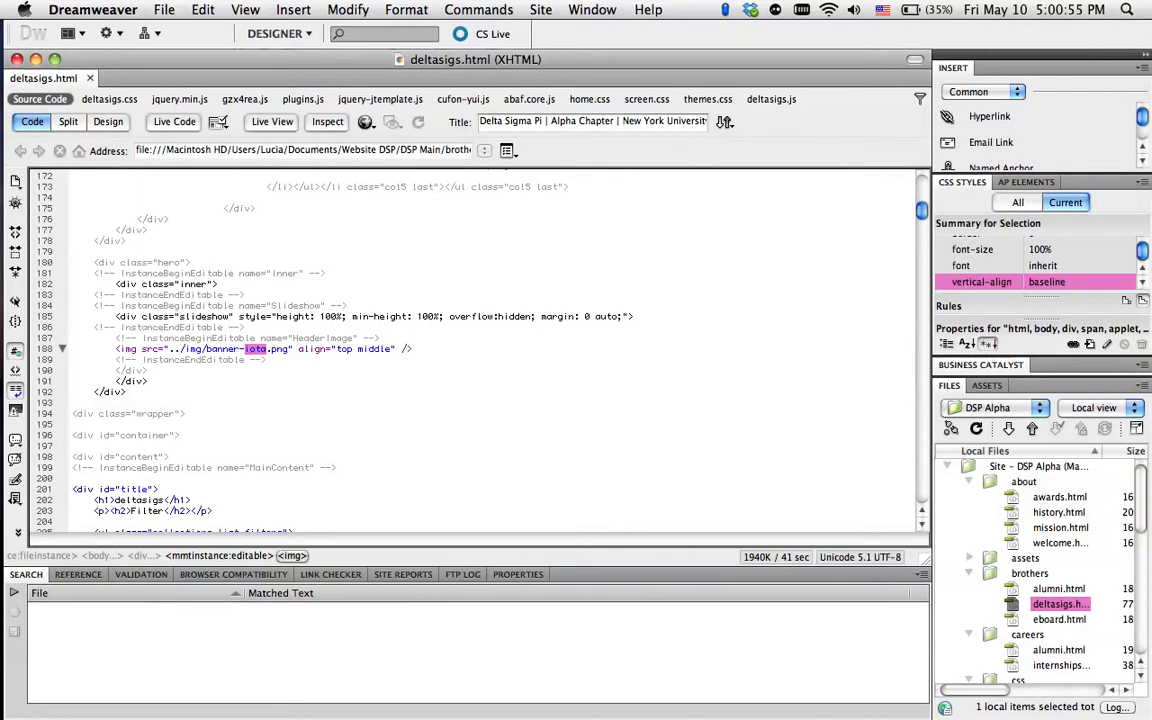
{"action": "type", "text": "ka"}
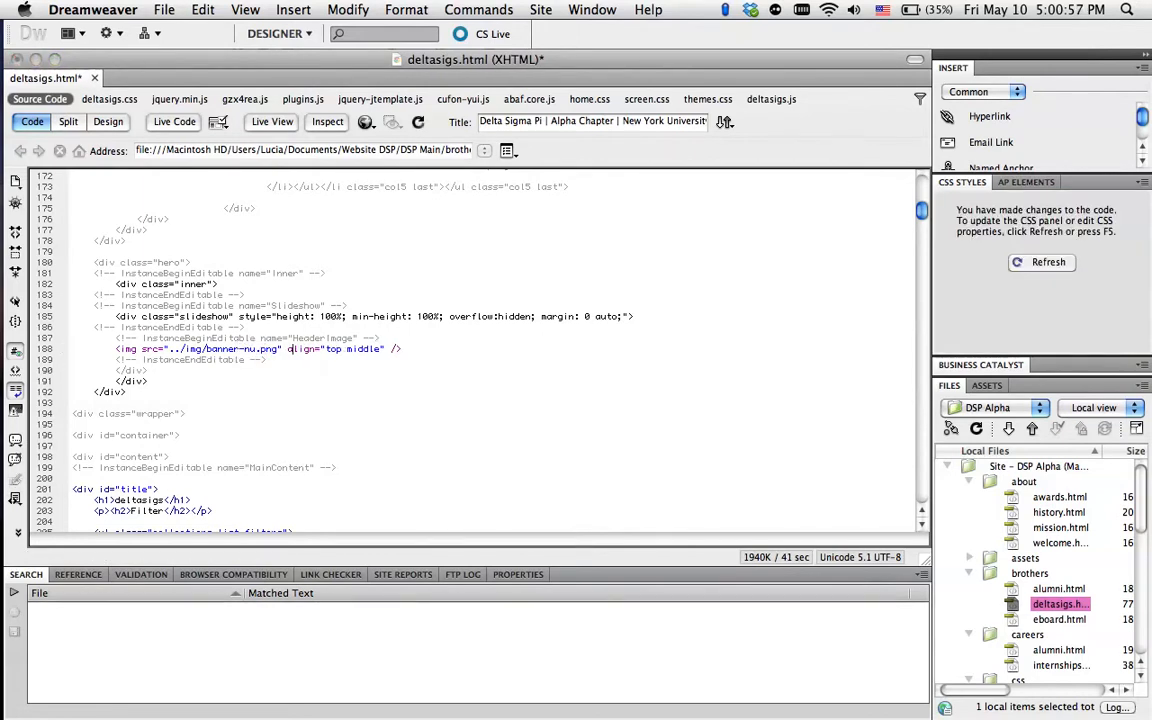
{"action": "left_click", "coordinate": [309, 349]}
{"action": "key", "text": "super+s"}
Step: Return to Fetch and open the brothers folder on the web server
{"action": "key", "text": "F9"}
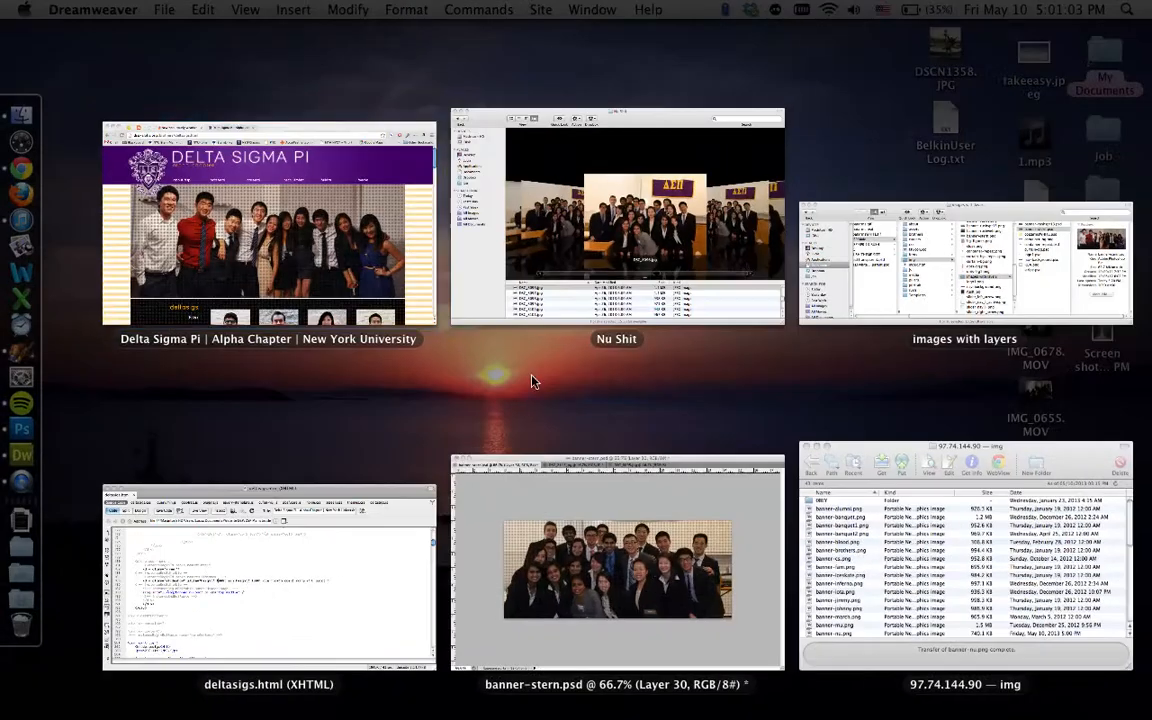
{"action": "left_click", "coordinate": [970, 545]}
{"action": "left_click", "coordinate": [352, 208]}
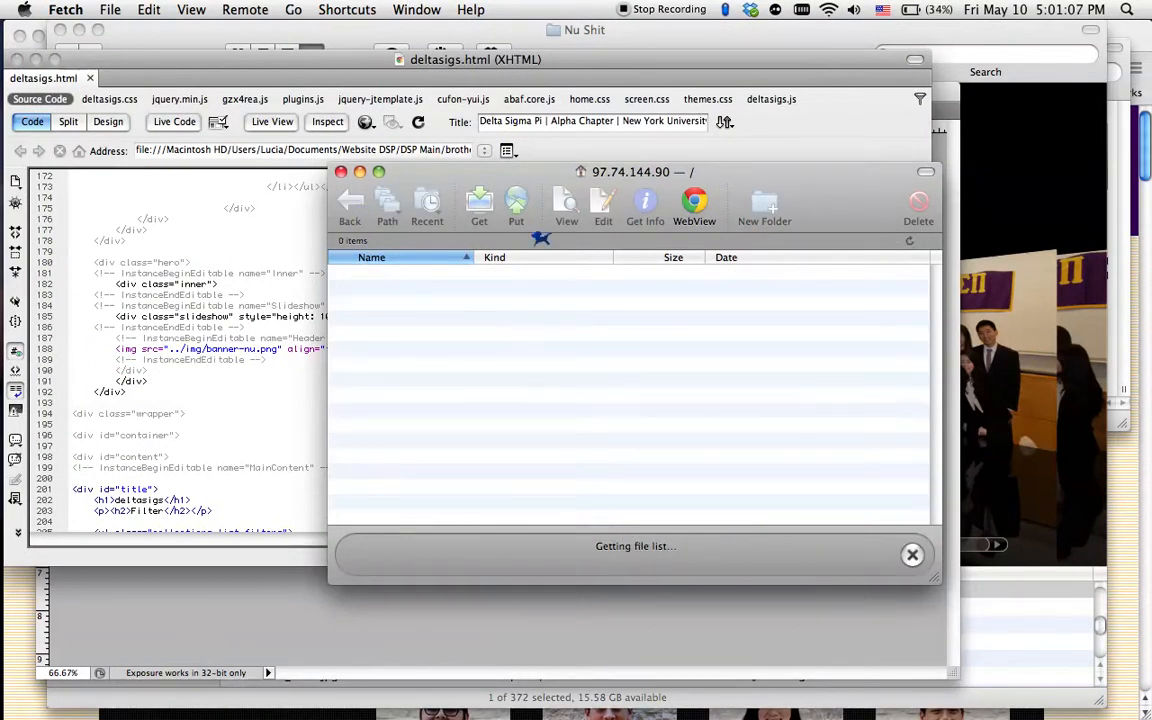
{"action": "double_click", "coordinate": [376, 302]}
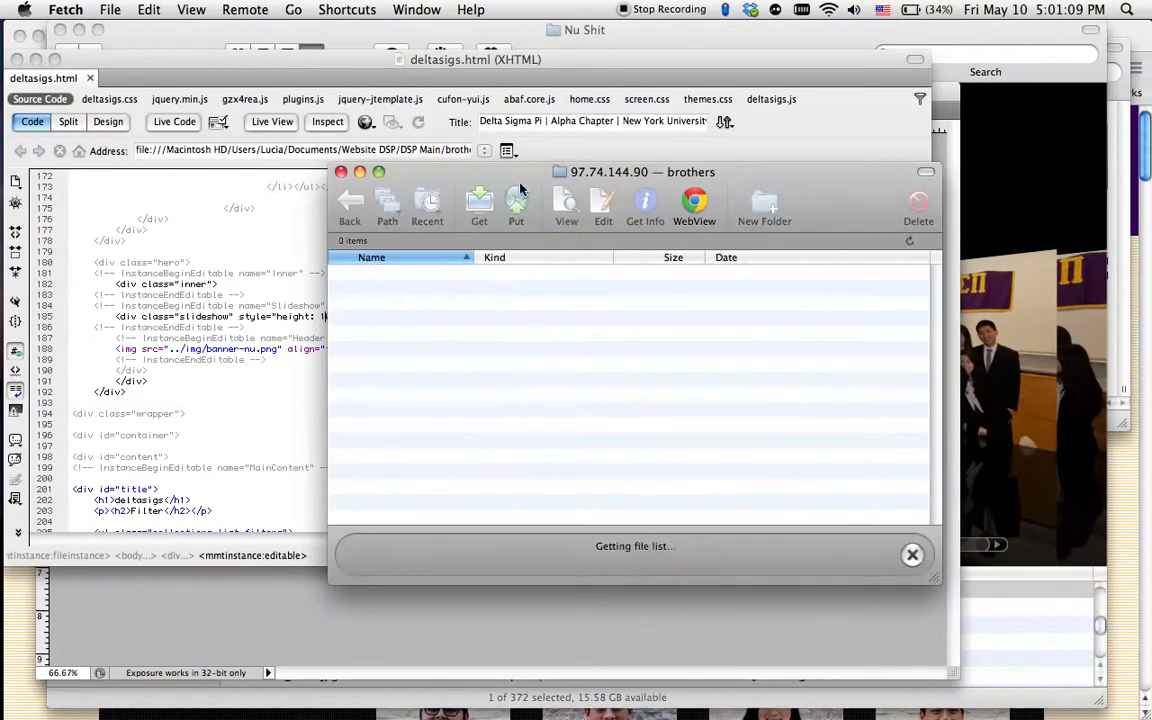
Step: Upload deltasigs.html from the local brothers folder, replacing the server's existing file, and open the live page in Chrome
{"action": "left_click", "coordinate": [514, 205]}
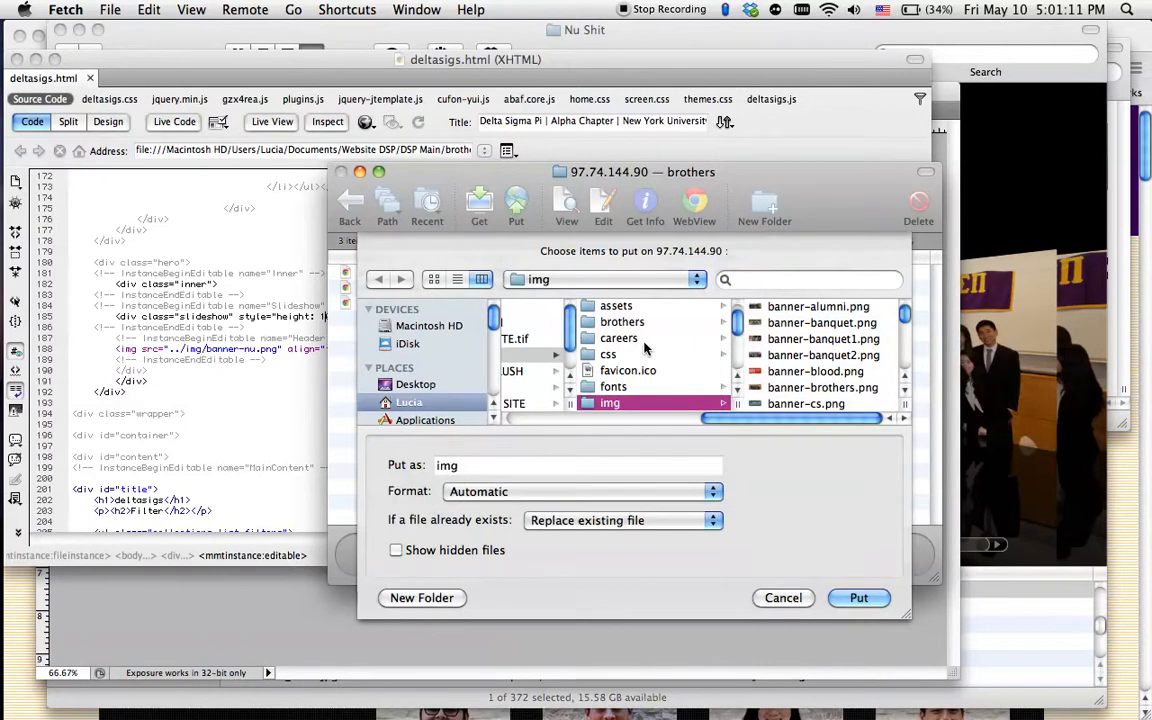
{"action": "left_click", "coordinate": [618, 338]}
{"action": "left_click", "coordinate": [630, 322]}
{"action": "left_click", "coordinate": [804, 322]}
{"action": "key", "text": "Return"}
{"action": "left_click", "coordinate": [410, 289]}
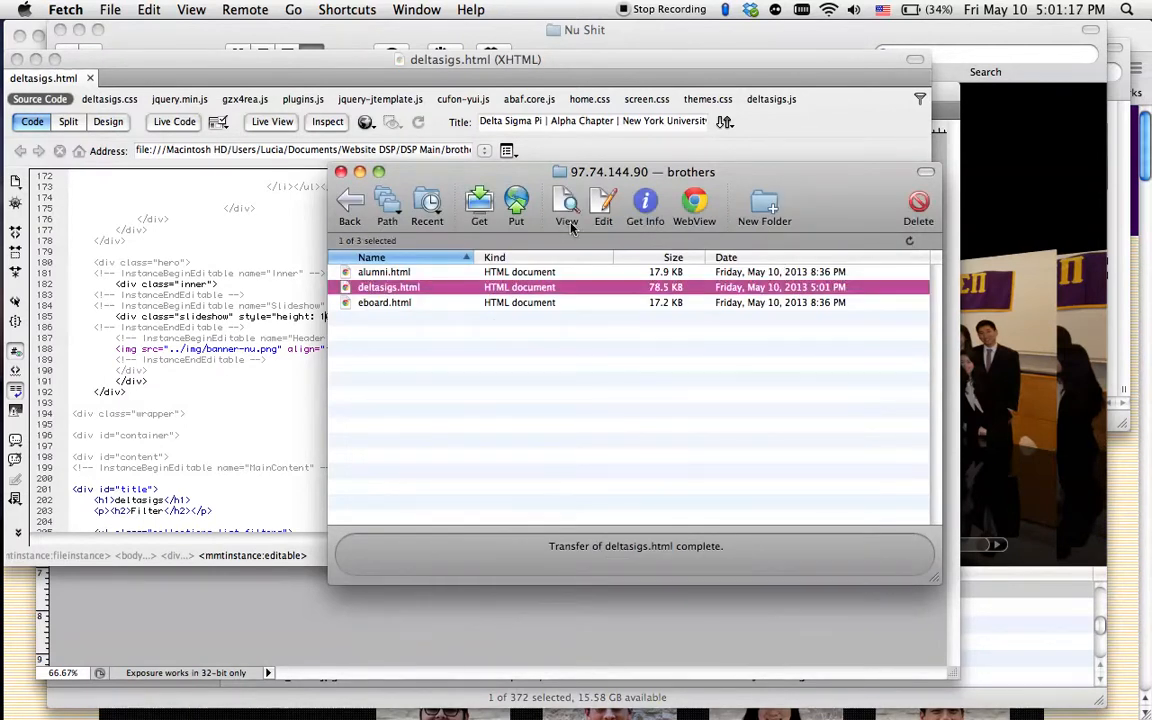
{"action": "left_click", "coordinate": [700, 203]}
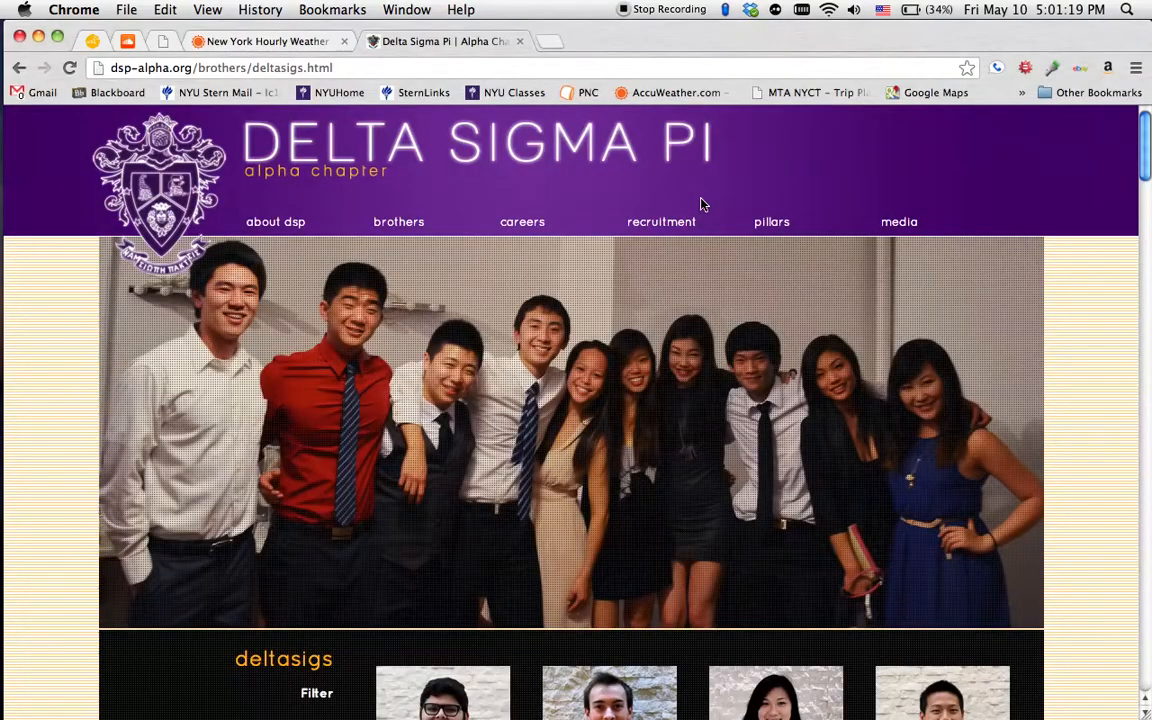